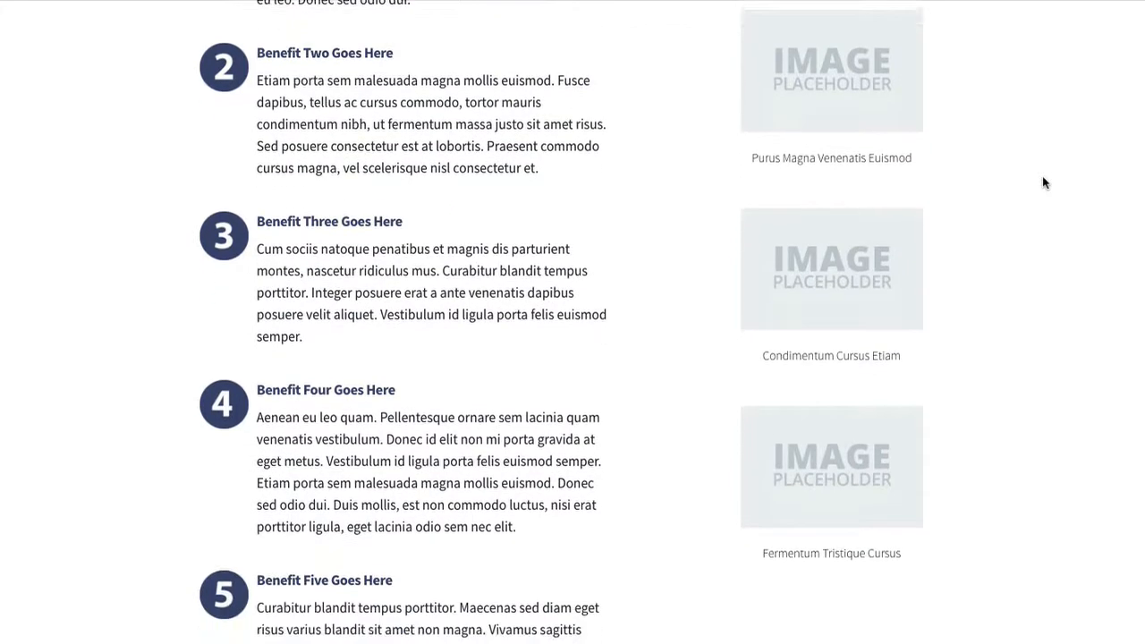
# Review the template page's numbered benefits, featured-on logos, pricing table with countdown, and testimonials
pyautogui.scroll(-3, 1042, 182)
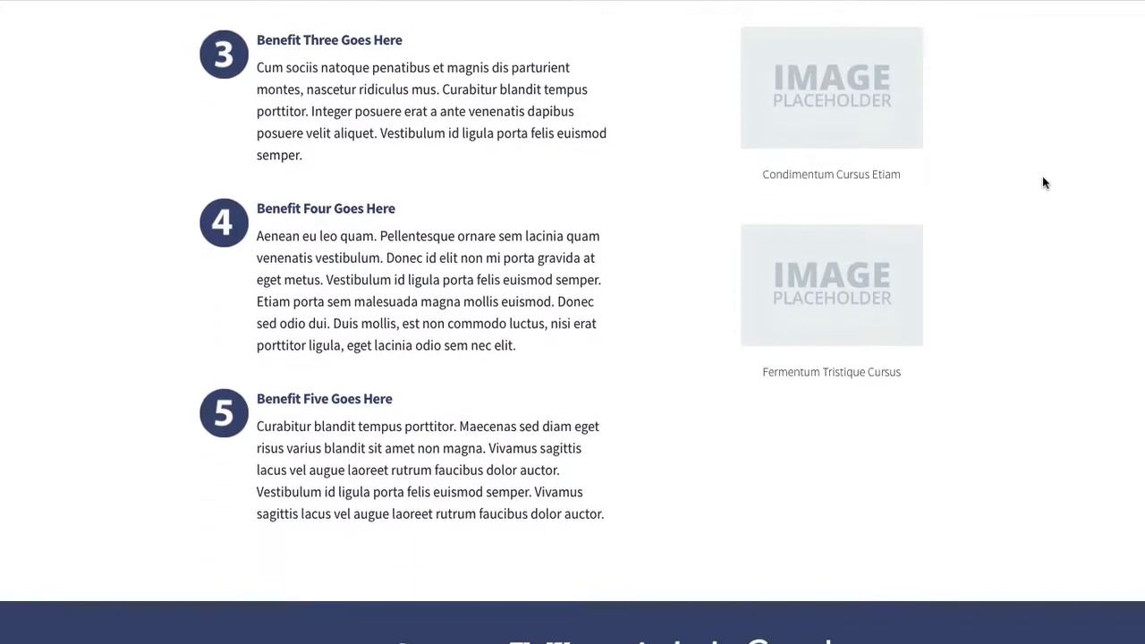
pyautogui.scroll(-3, 1042, 182)
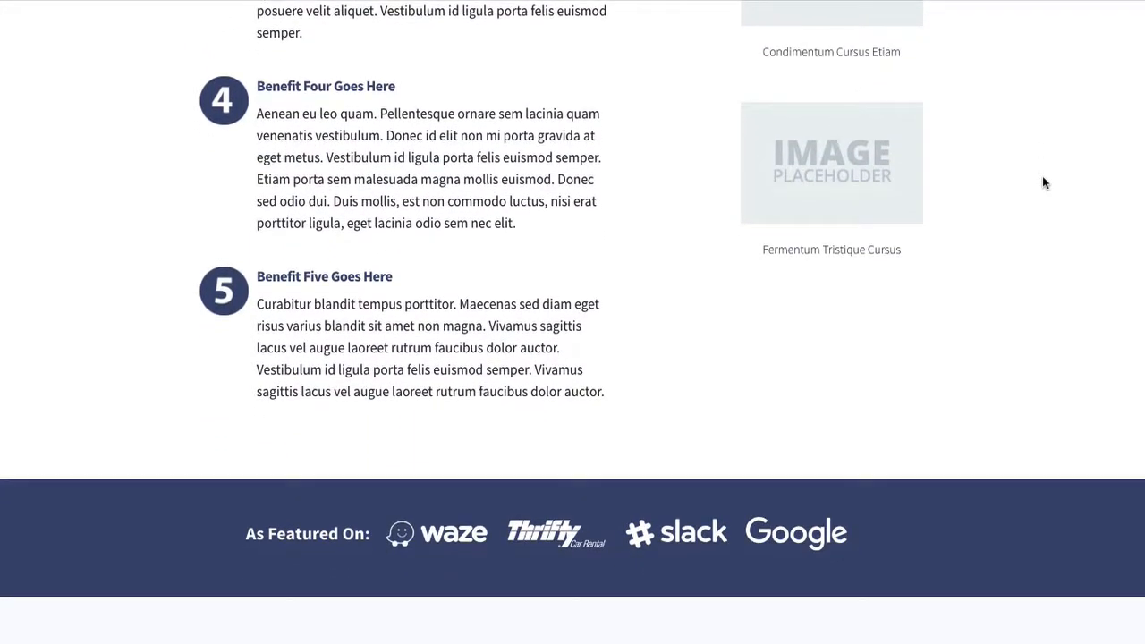
pyautogui.scroll(-3, 1043, 183)
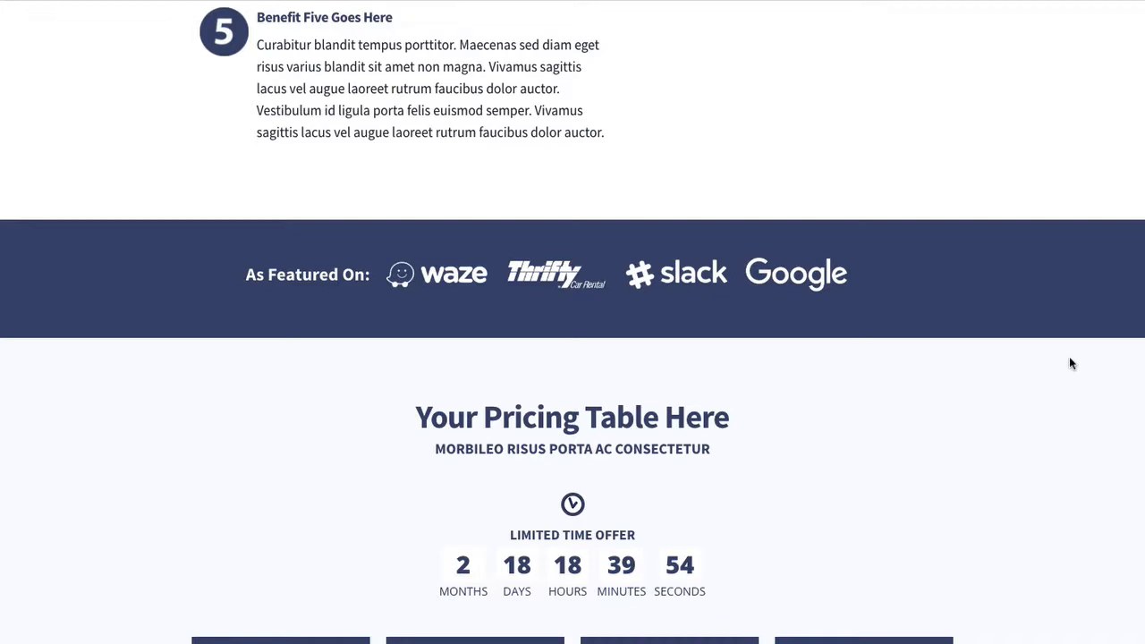
pyautogui.scroll(-1, 1071, 362)
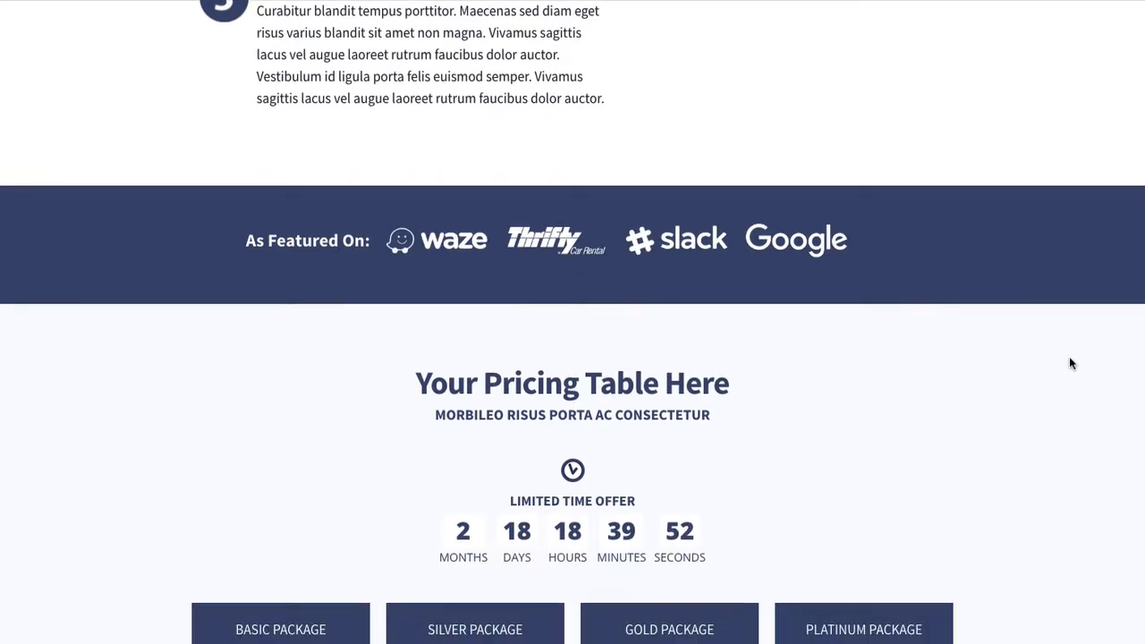
pyautogui.scroll(-3, 1070, 362)
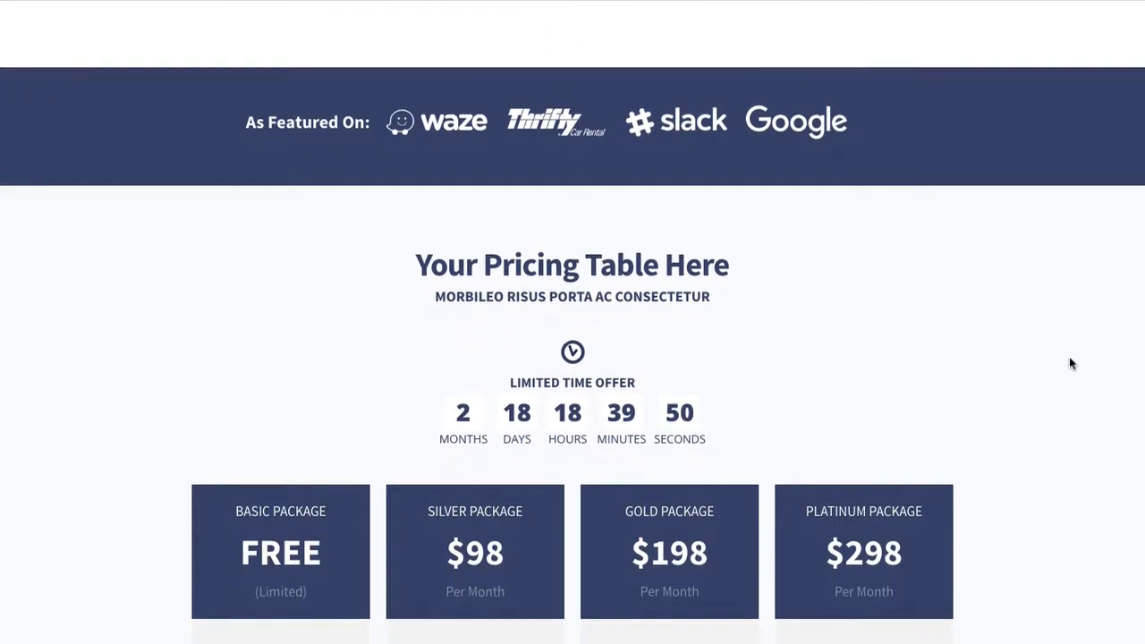
pyautogui.scroll(-5, 1071, 362)
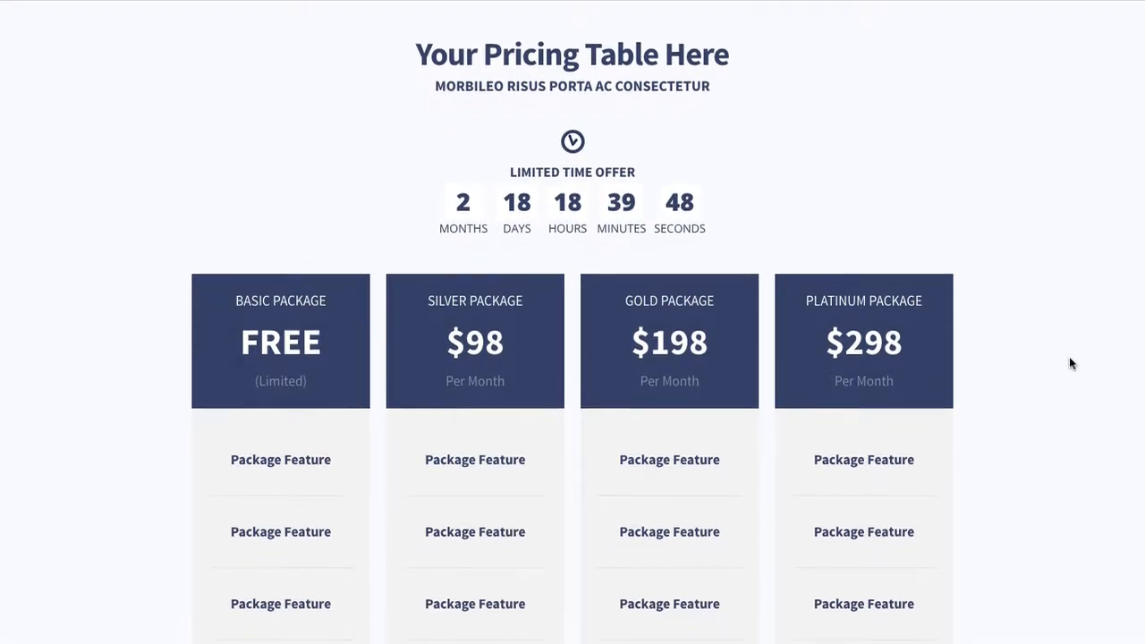
pyautogui.scroll(-1, 1071, 362)
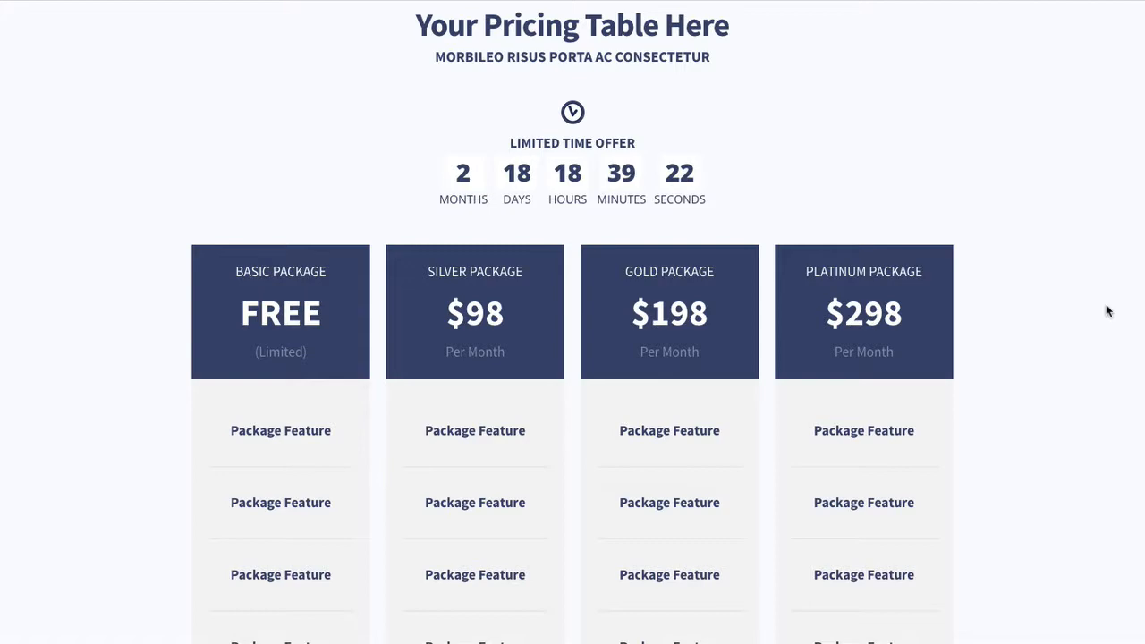
pyautogui.scroll(-3, 1106, 310)
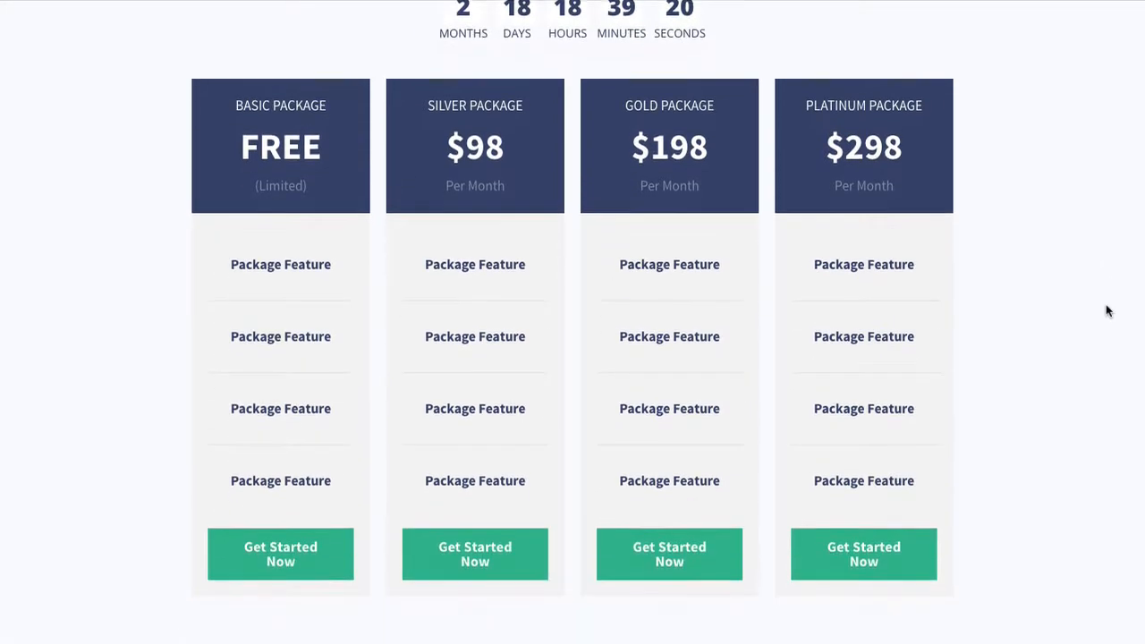
pyautogui.scroll(1, 1107, 310)
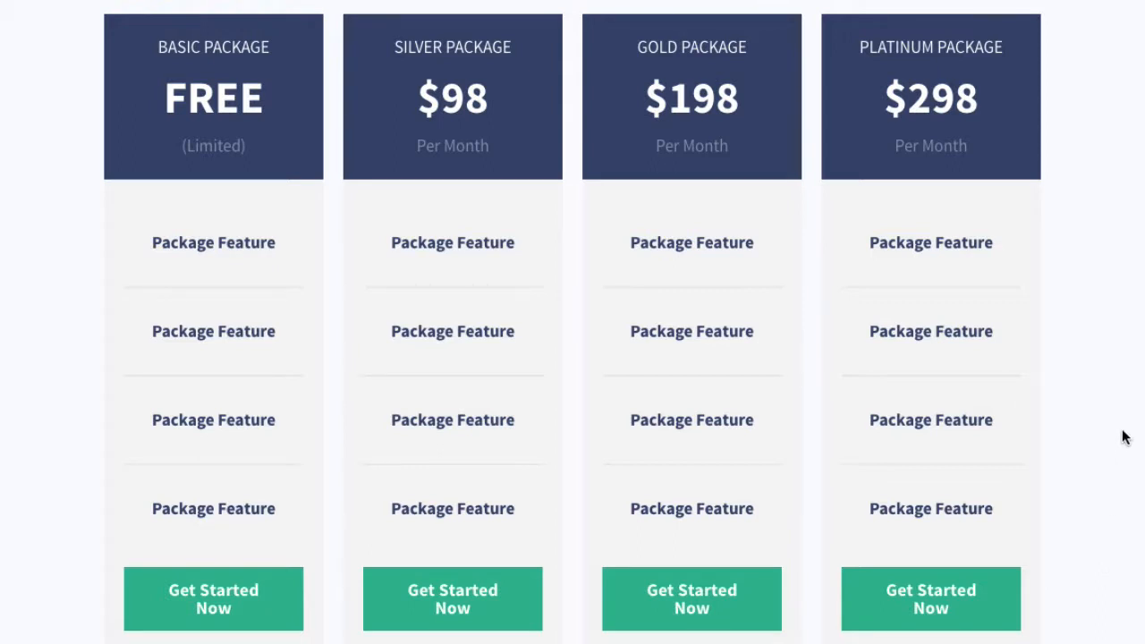
pyautogui.scroll(-1, 1125, 436)
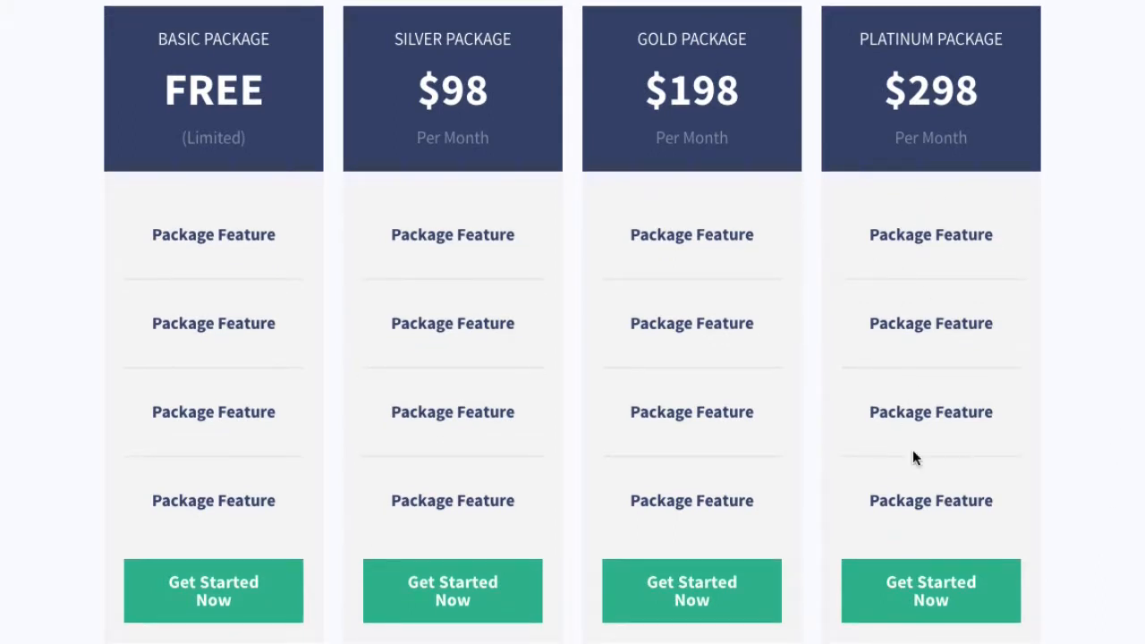
pyautogui.scroll(-5, 1082, 457)
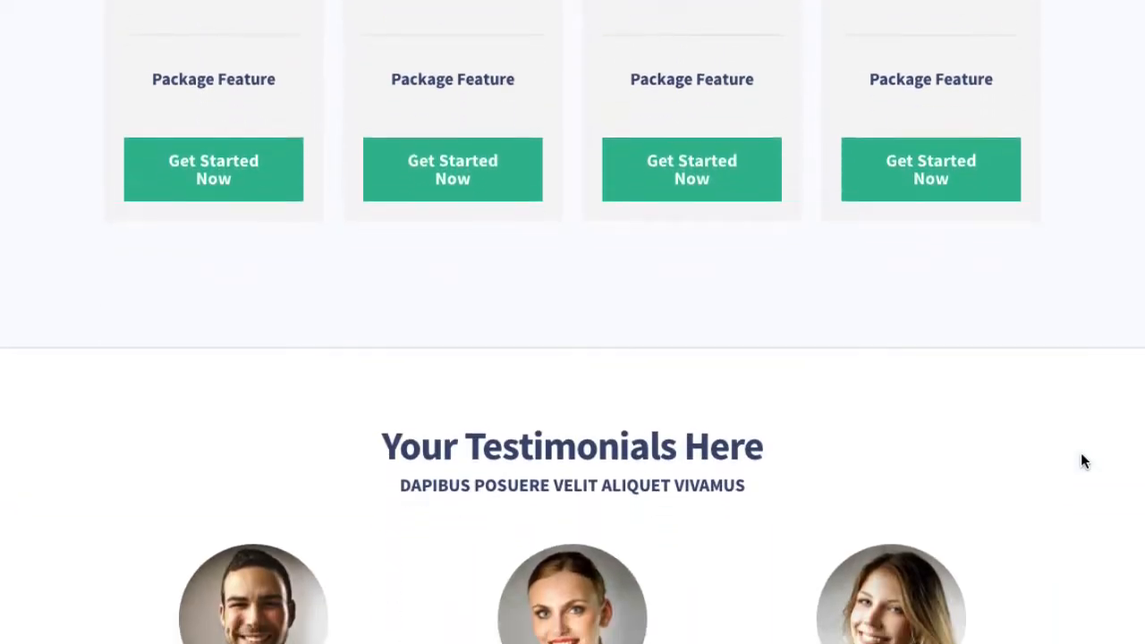
pyautogui.scroll(-3, 1080, 461)
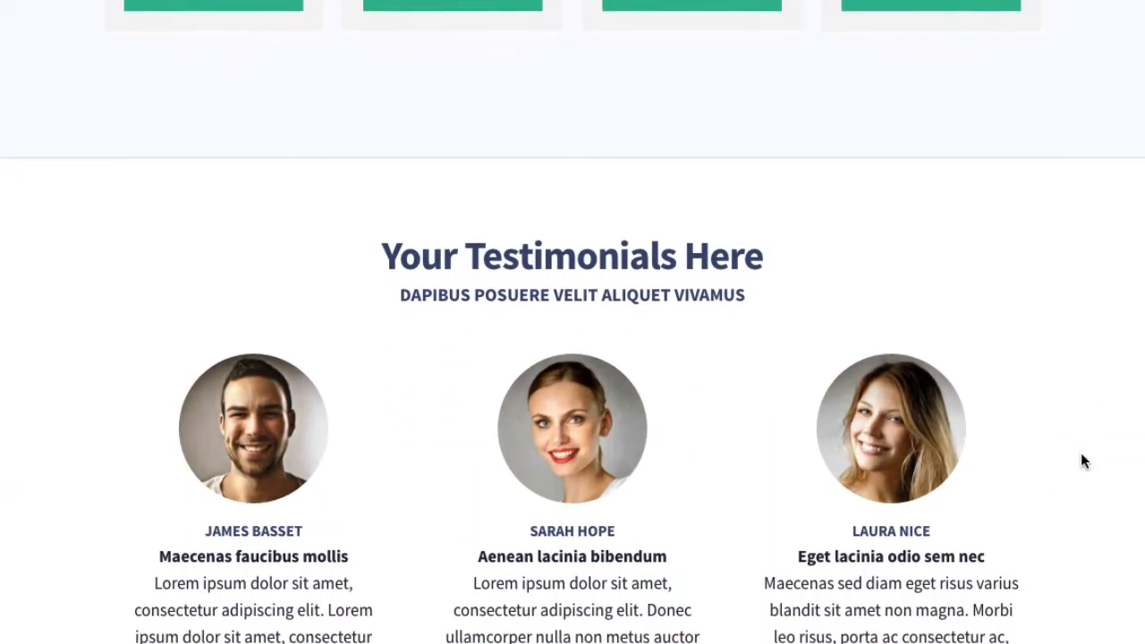
pyautogui.scroll(-1, 1081, 452)
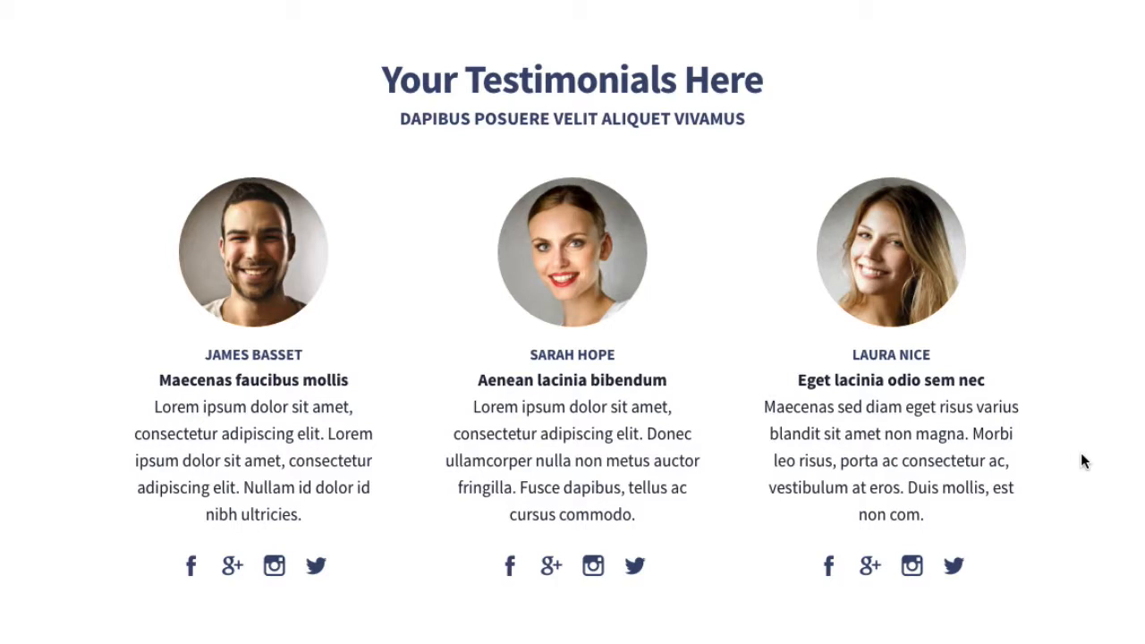
pyautogui.scroll(-1, 1081, 456)
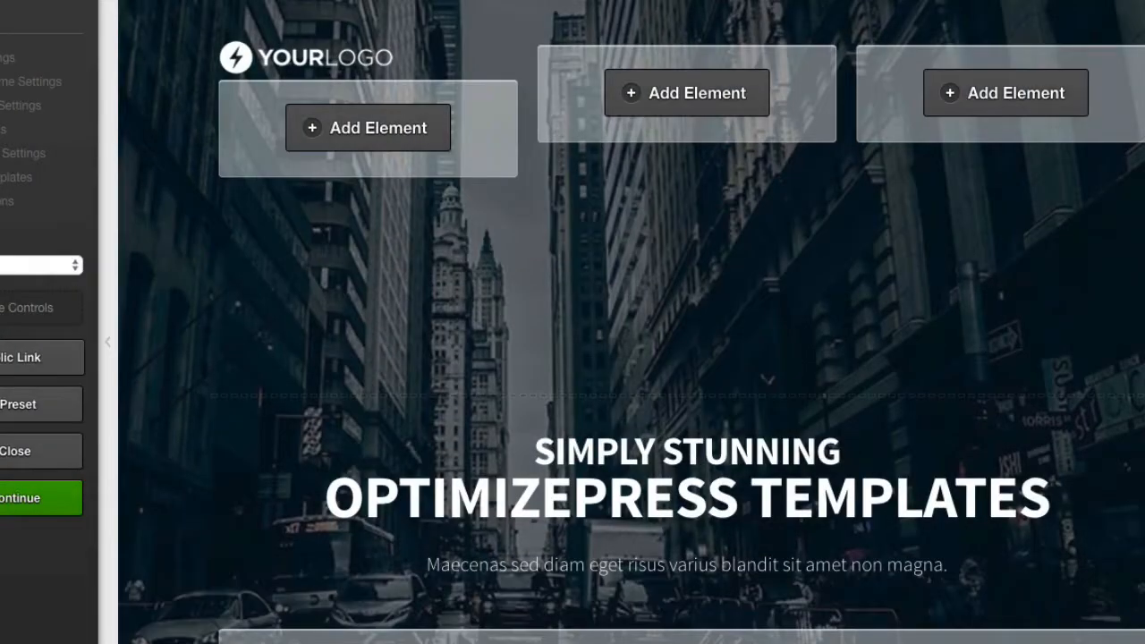
# Check the element class in the advanced settings of the Insert Feature One block, and update the element
pyautogui.scroll(-10, 948, 215)
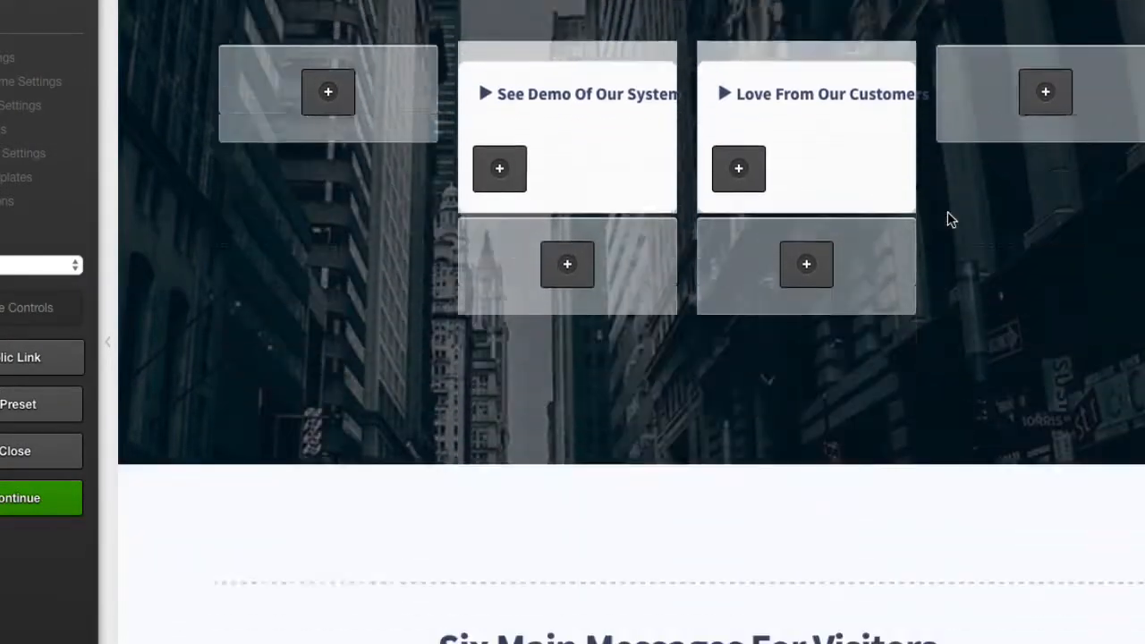
pyautogui.scroll(-15, 947, 211)
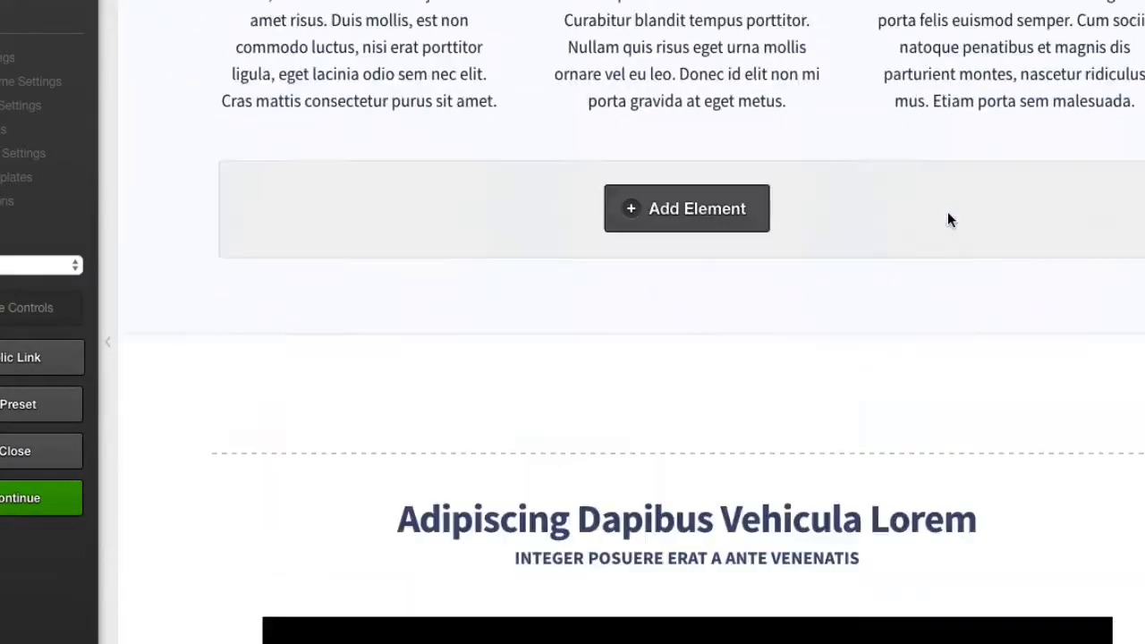
pyautogui.scroll(-18, 948, 211)
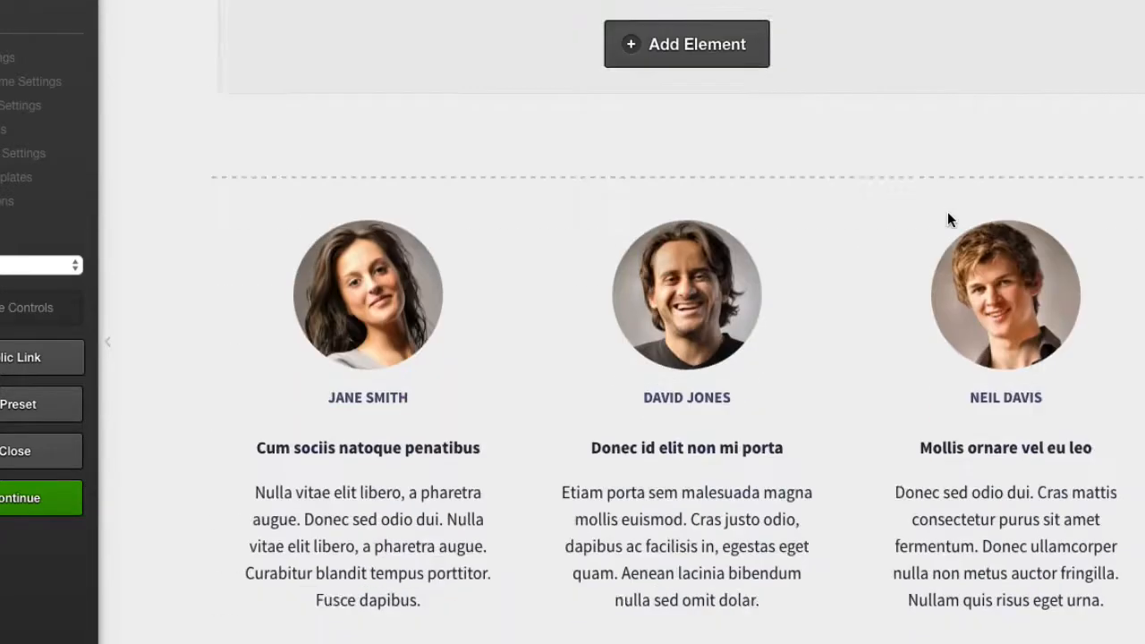
pyautogui.scroll(-14, 948, 211)
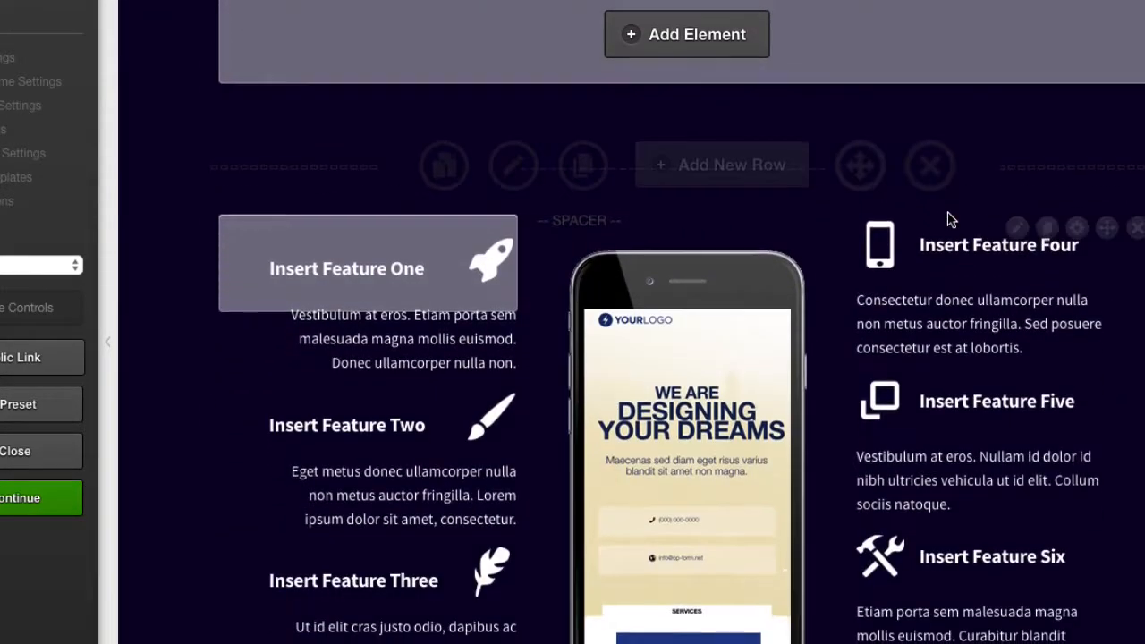
pyautogui.scroll(-5, 948, 215)
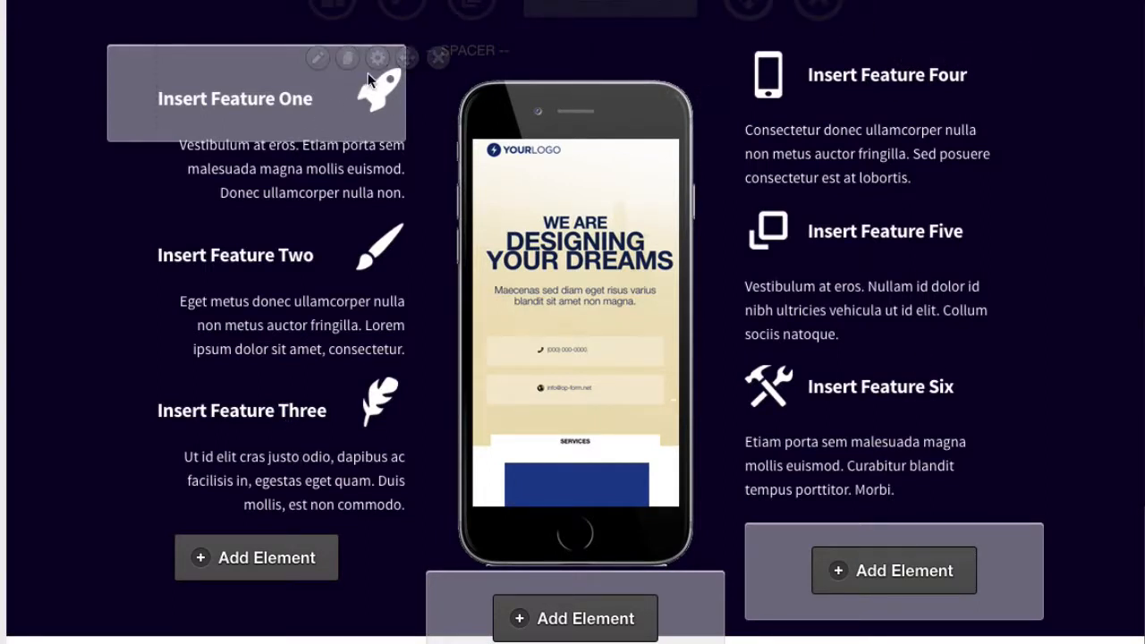
pyautogui.click(377, 57)
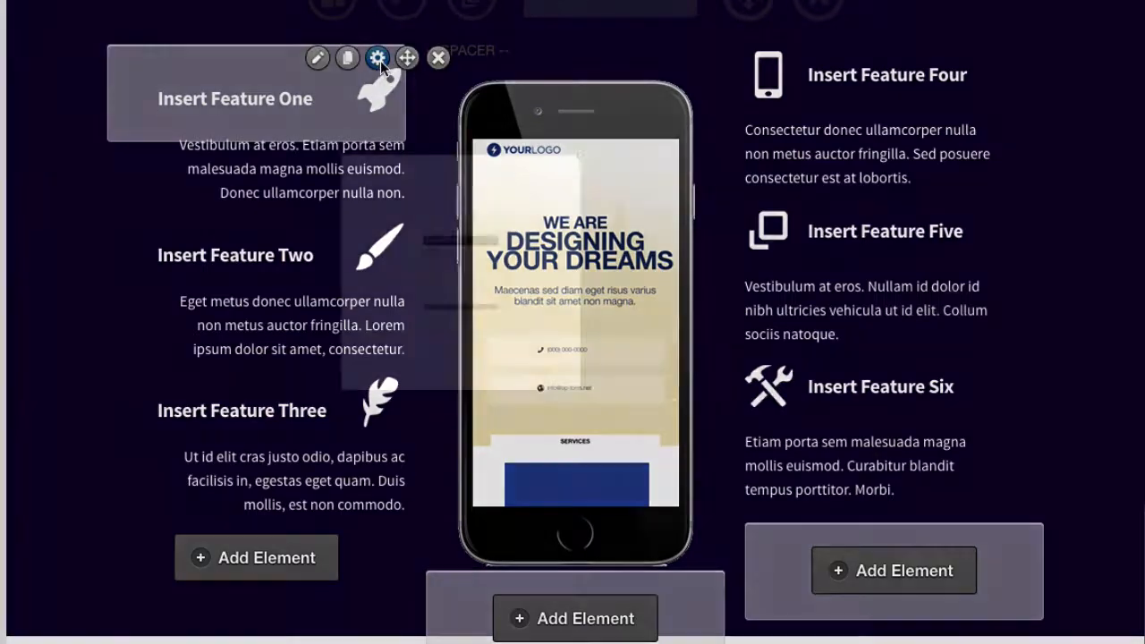
pyautogui.click(175, 445)
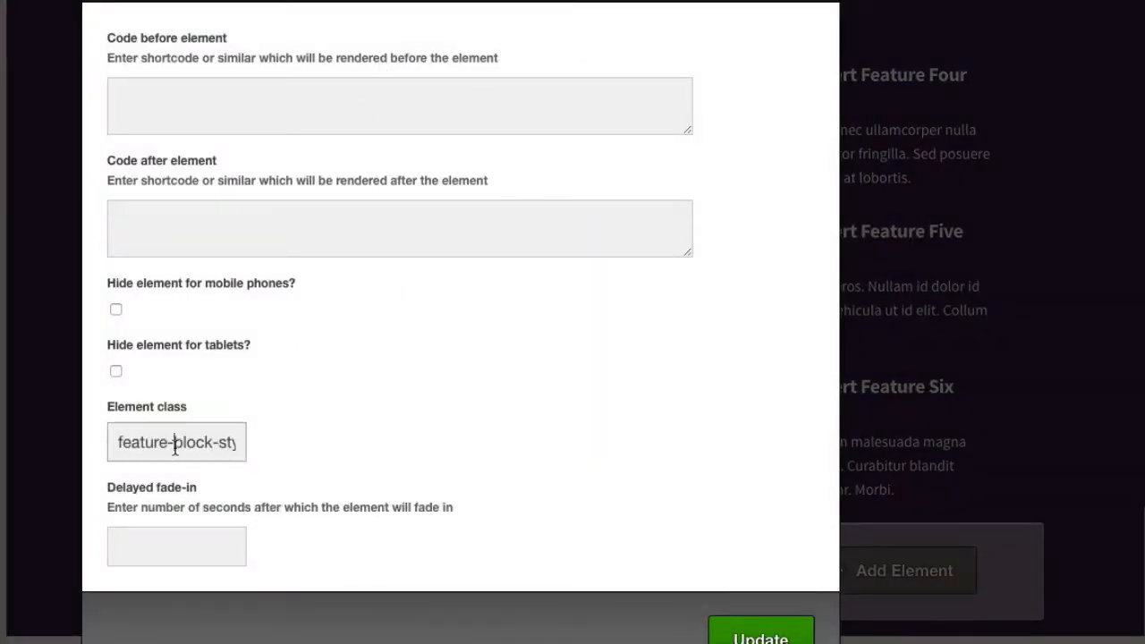
pyautogui.hotkey('ctrl', 'a')
pyautogui.click(645, 191)
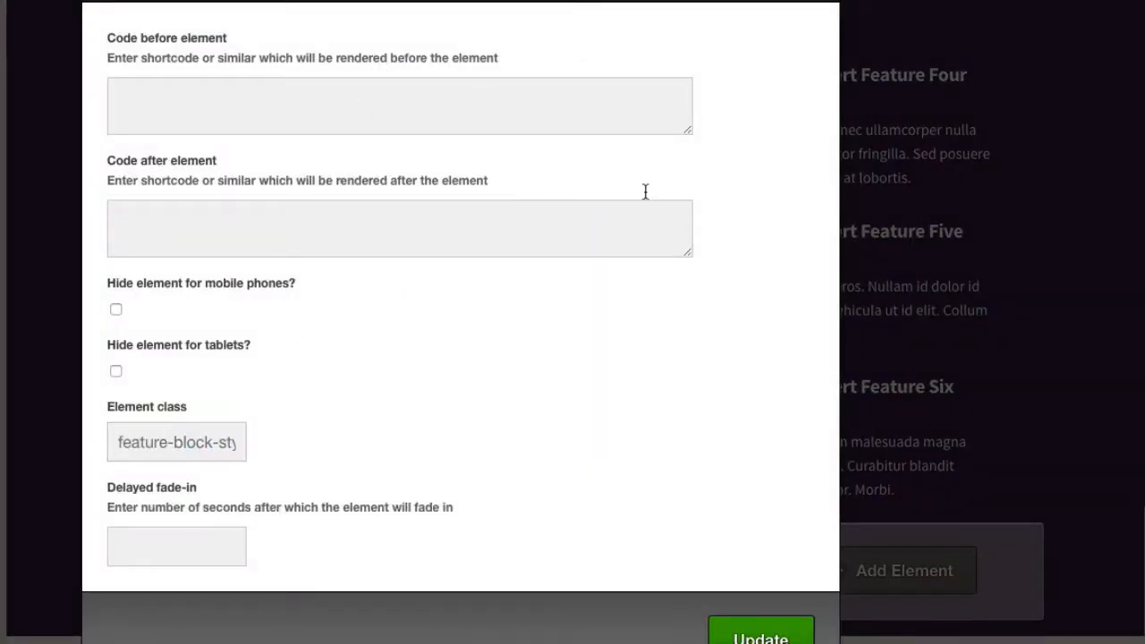
pyautogui.click(760, 636)
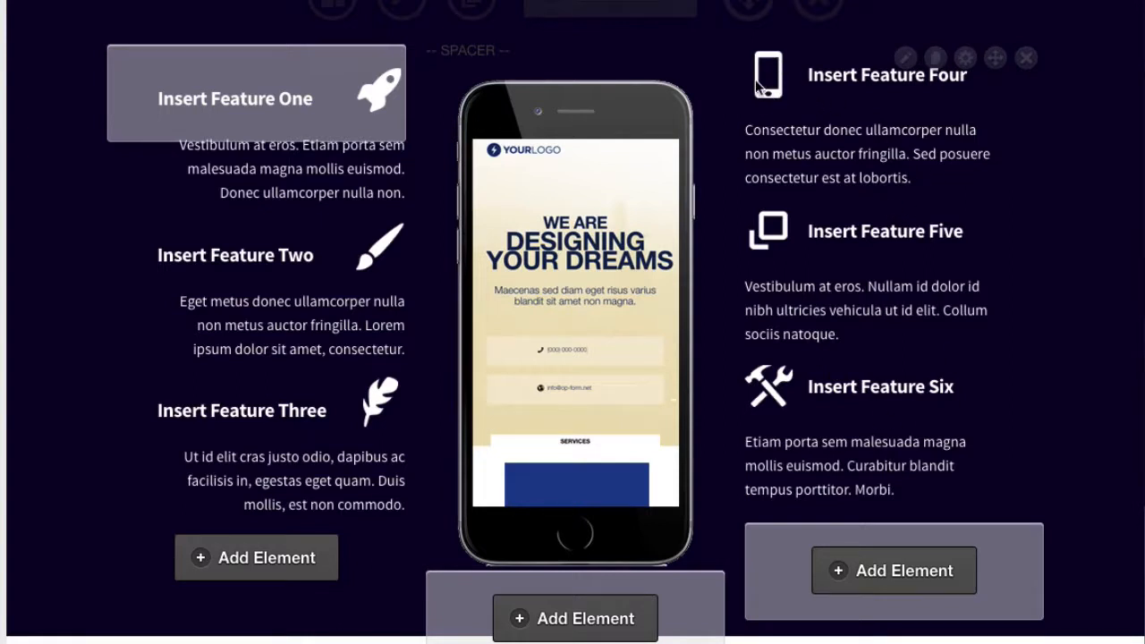
# Examine how the numbered benefits, the image placeholders with spacers, and the As Featured On row are built in the editor
pyautogui.scroll(-8, 783, 138)
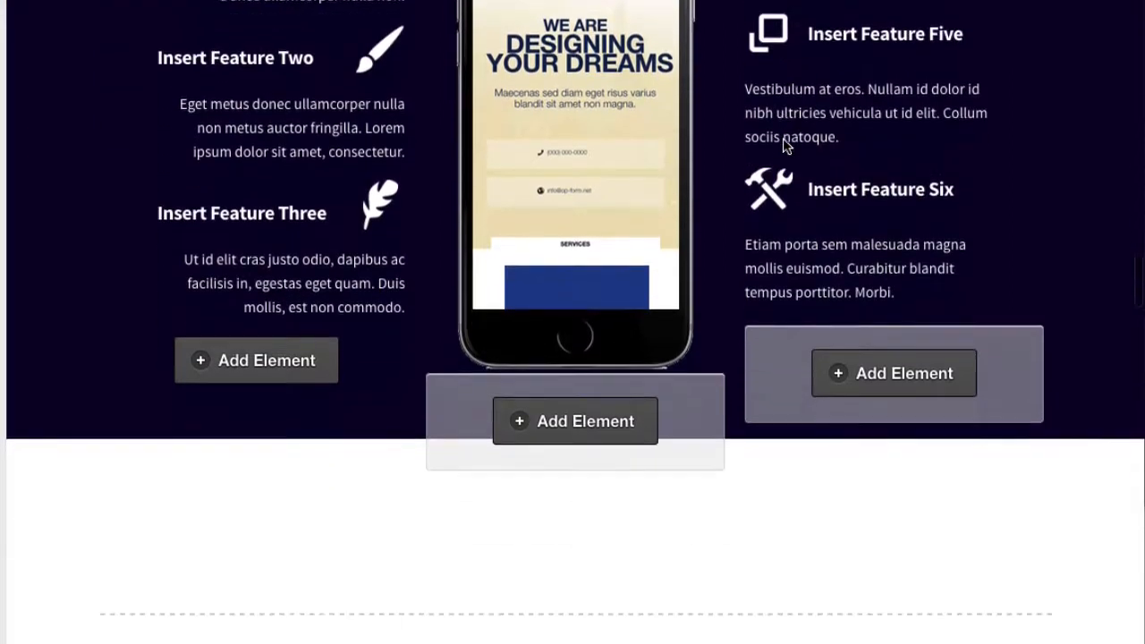
pyautogui.scroll(-5, 783, 141)
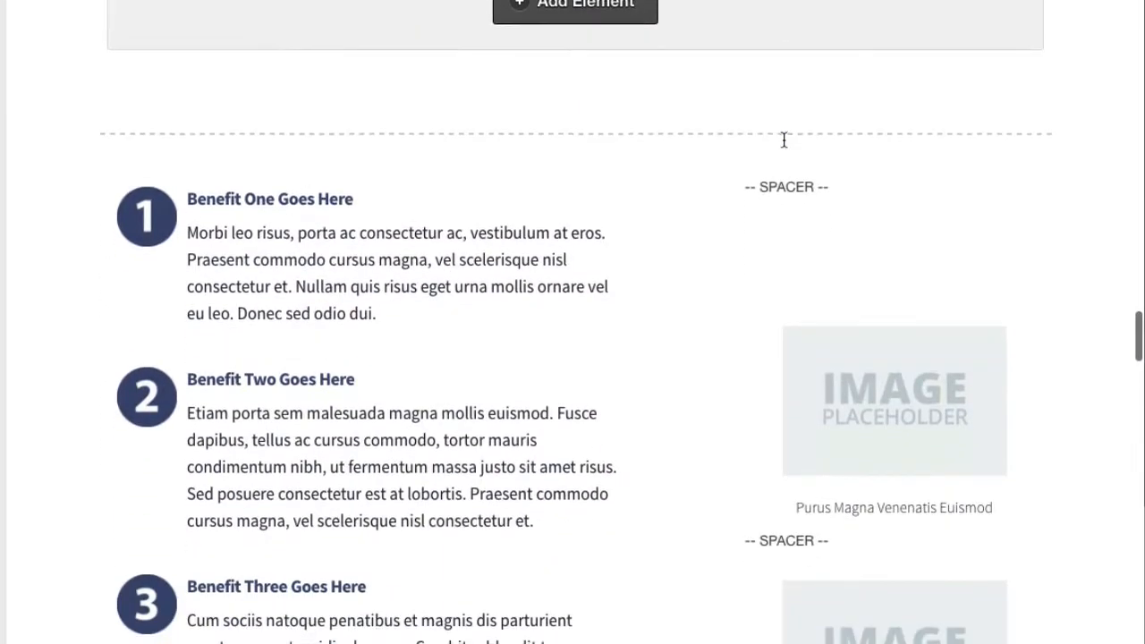
pyautogui.scroll(-1, 860, 97)
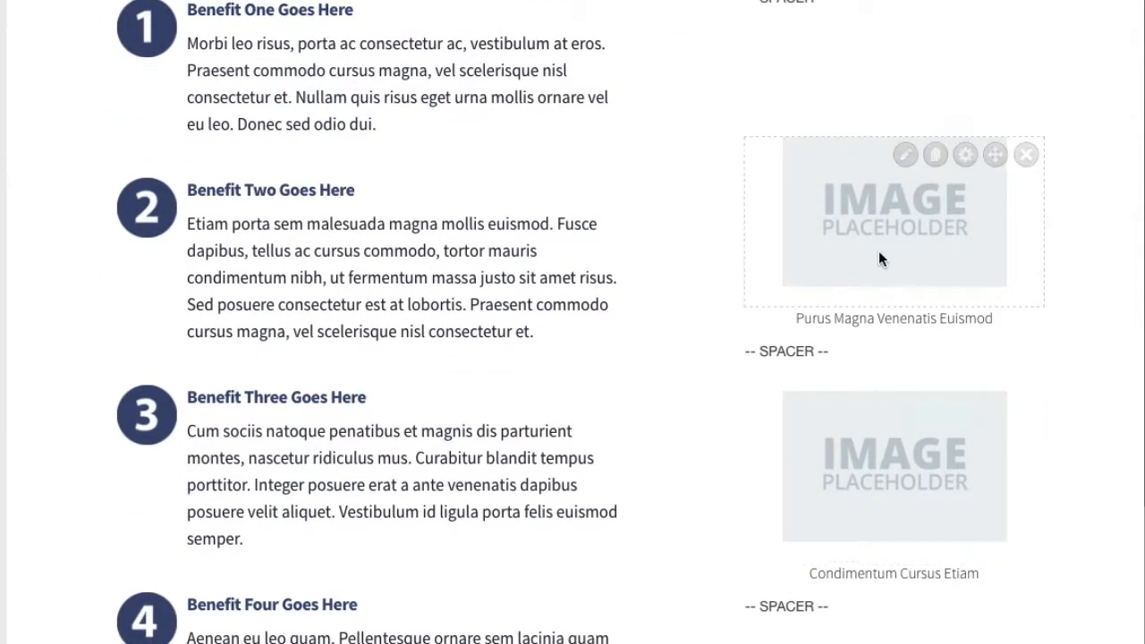
pyautogui.scroll(-5, 878, 255)
pyautogui.scroll(-1, 878, 252)
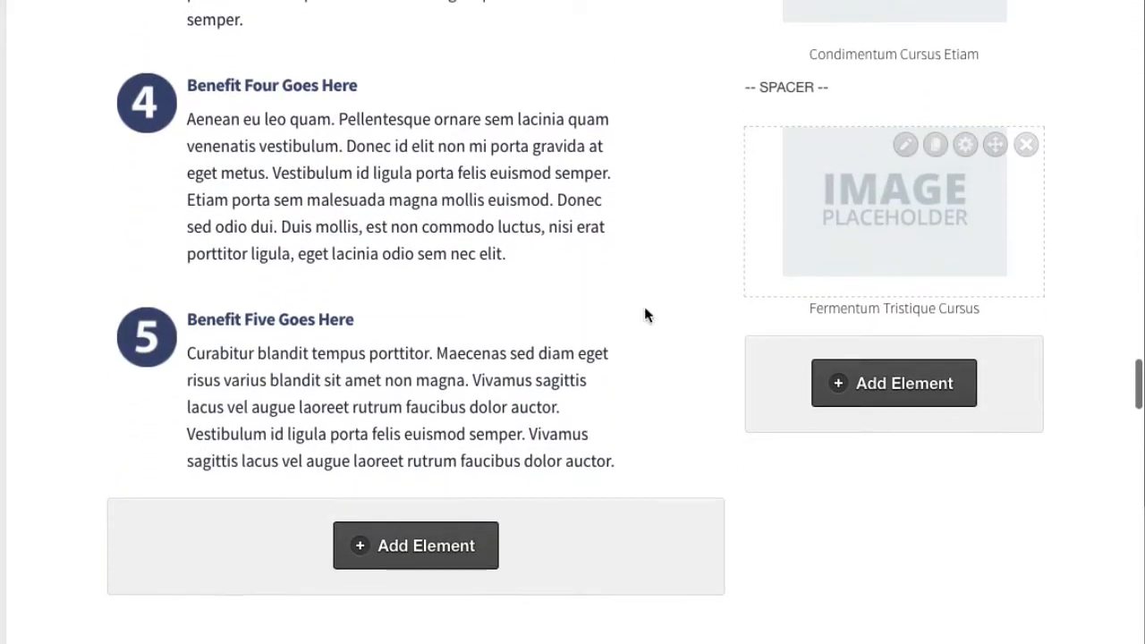
pyautogui.moveTo(867, 262)
pyautogui.scroll(3, 847, 264)
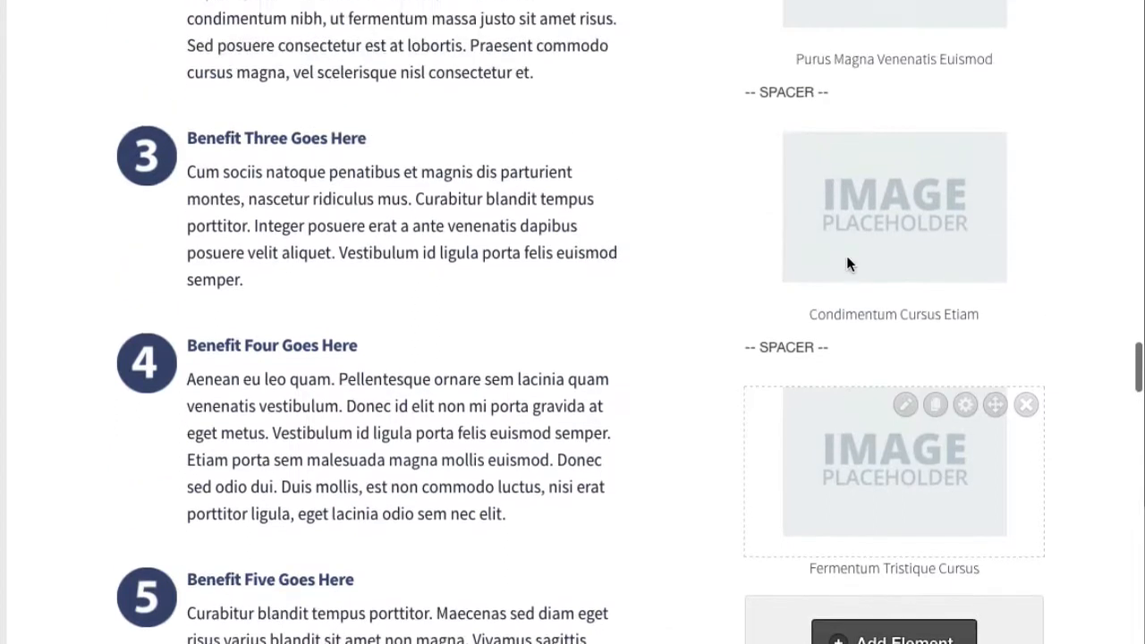
pyautogui.scroll(1, 847, 264)
pyautogui.moveTo(906, 224)
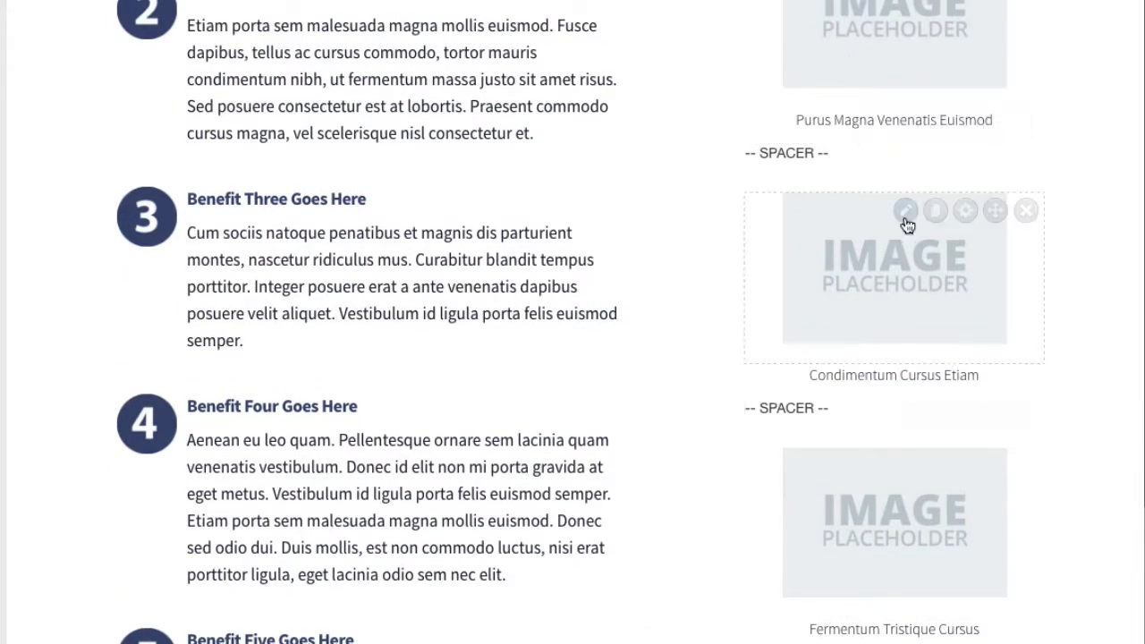
pyautogui.moveTo(783, 167)
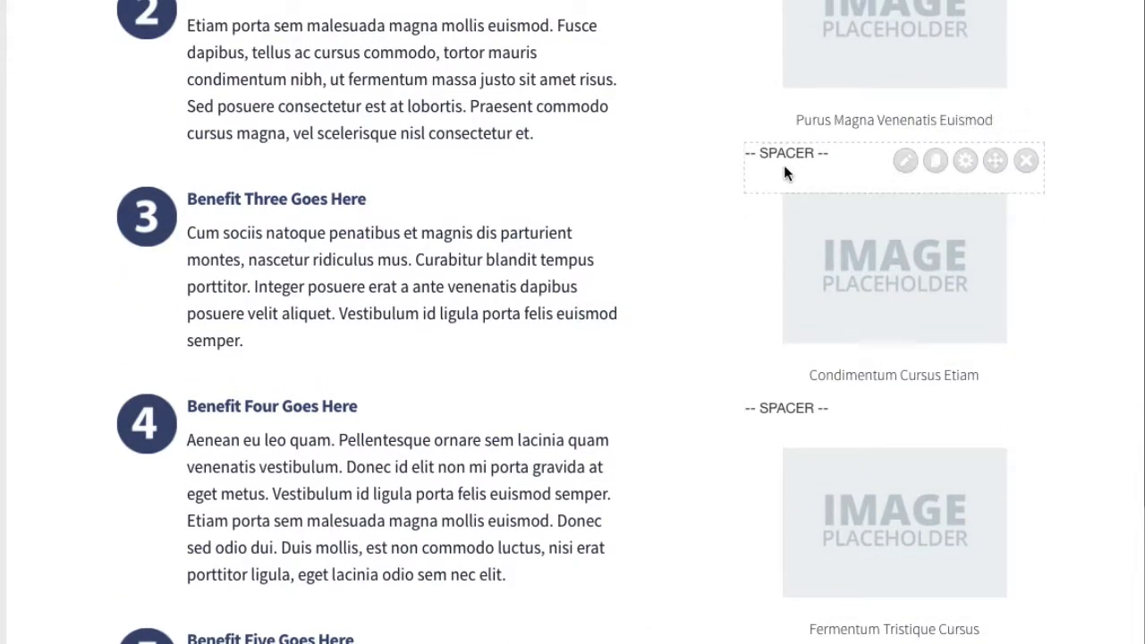
pyautogui.scroll(-7, 784, 164)
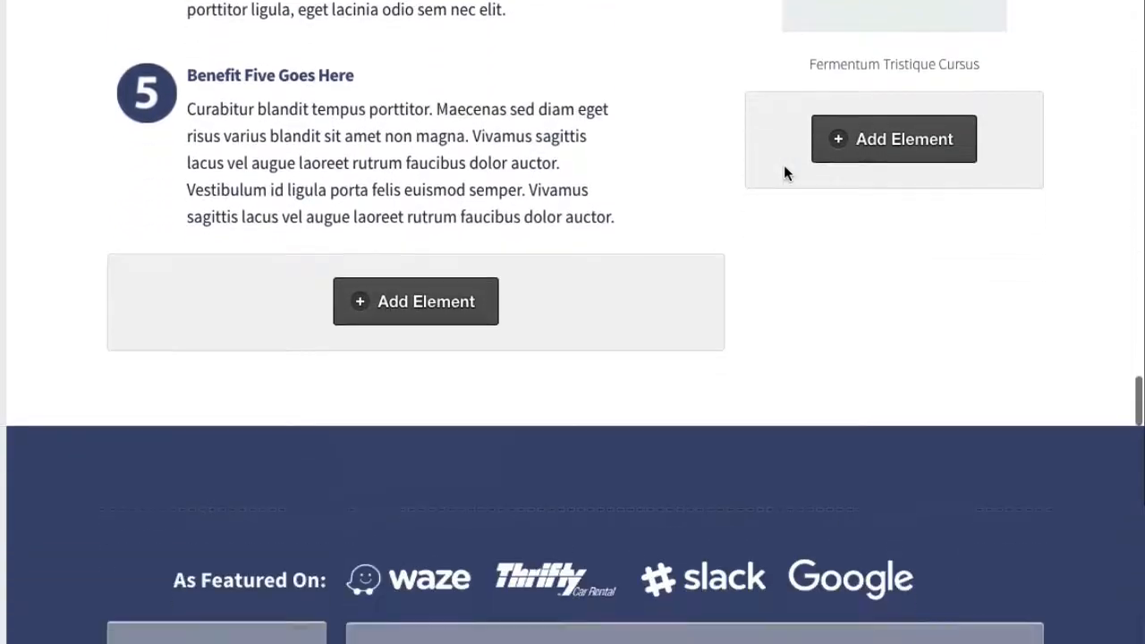
pyautogui.scroll(-3, 784, 165)
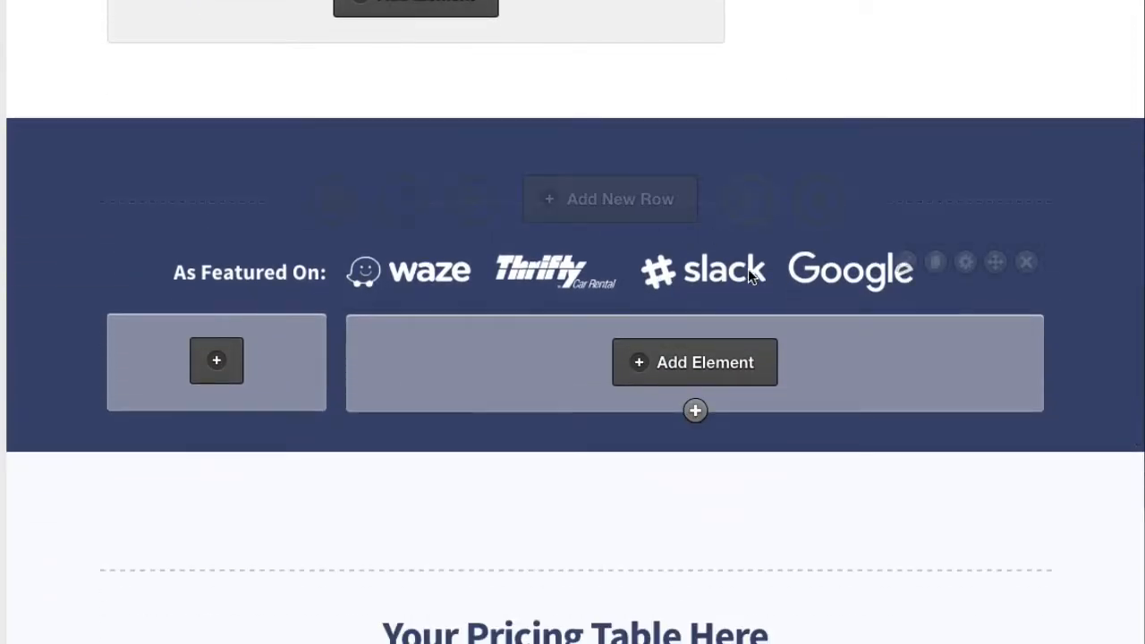
pyautogui.scroll(-10, 667, 295)
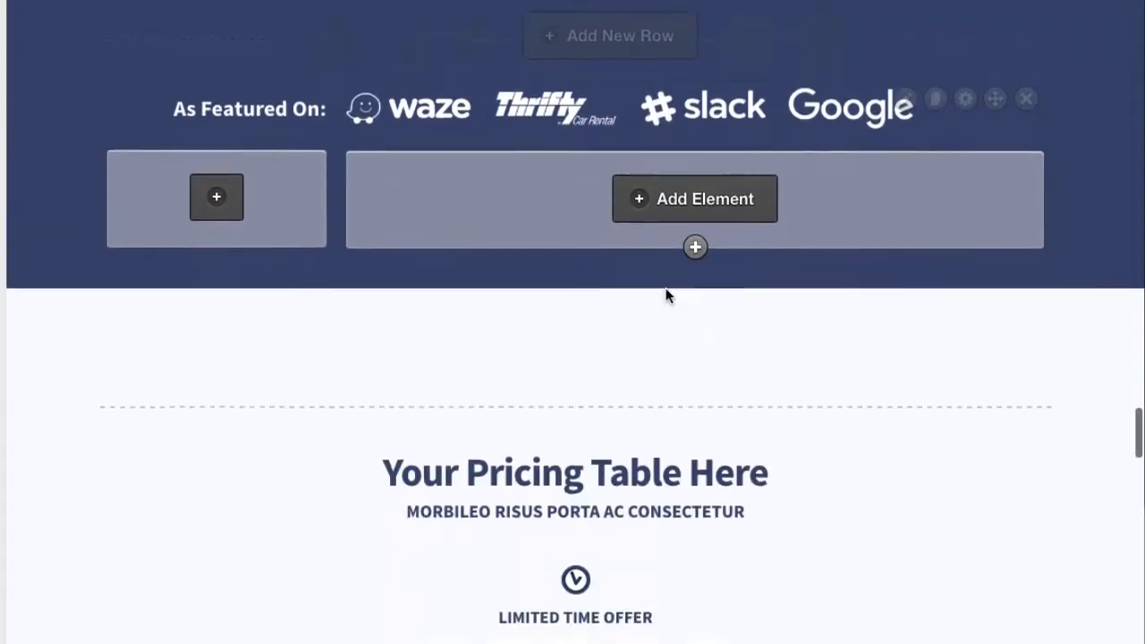
# Review the content styling, width, margins, padding, alignment, background and border options of the first pricing column's feature box, and reinsert it
pyautogui.scroll(-5, 666, 295)
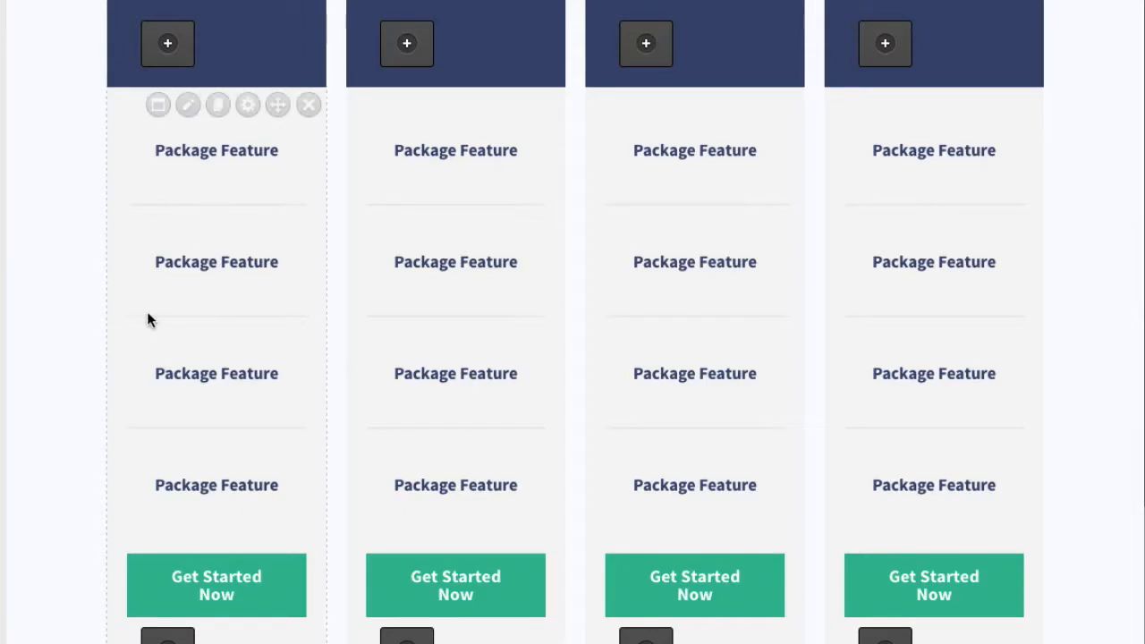
pyautogui.click(187, 106)
pyautogui.click(158, 106)
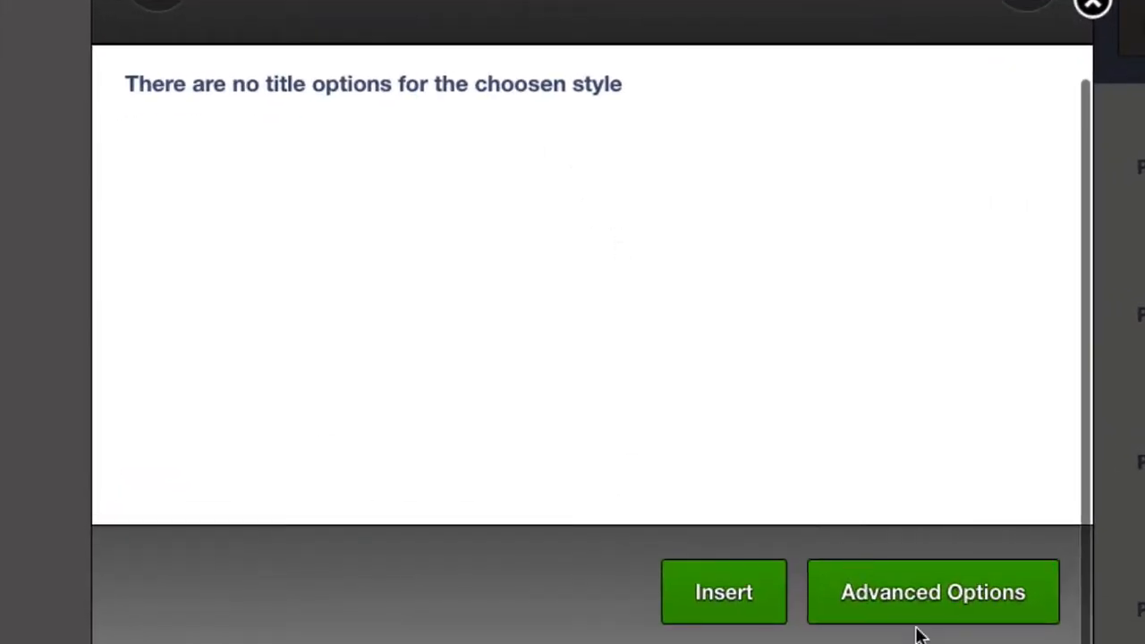
pyautogui.click(933, 614)
pyautogui.scroll(-4, 899, 376)
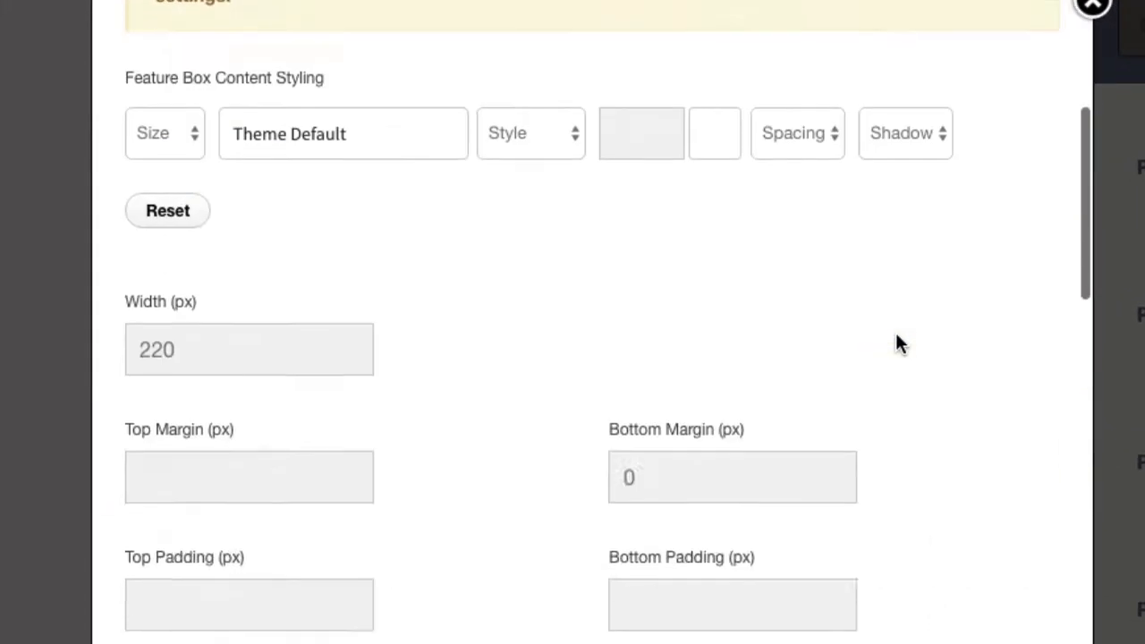
pyautogui.scroll(-6, 895, 332)
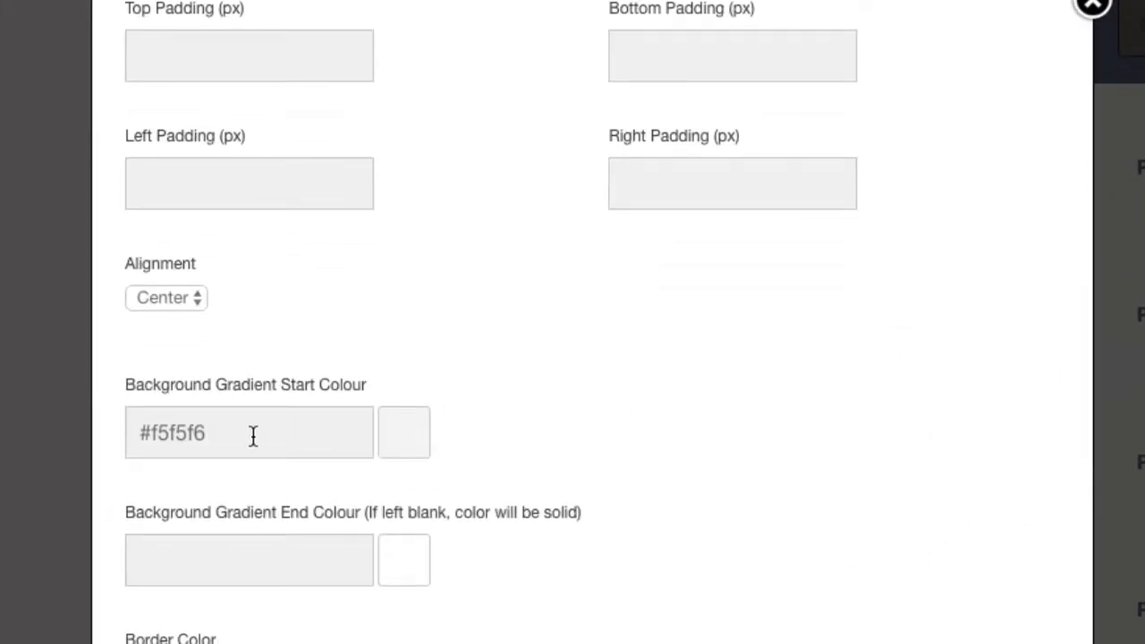
pyautogui.click(293, 438)
pyautogui.click(722, 416)
pyautogui.scroll(-6, 722, 416)
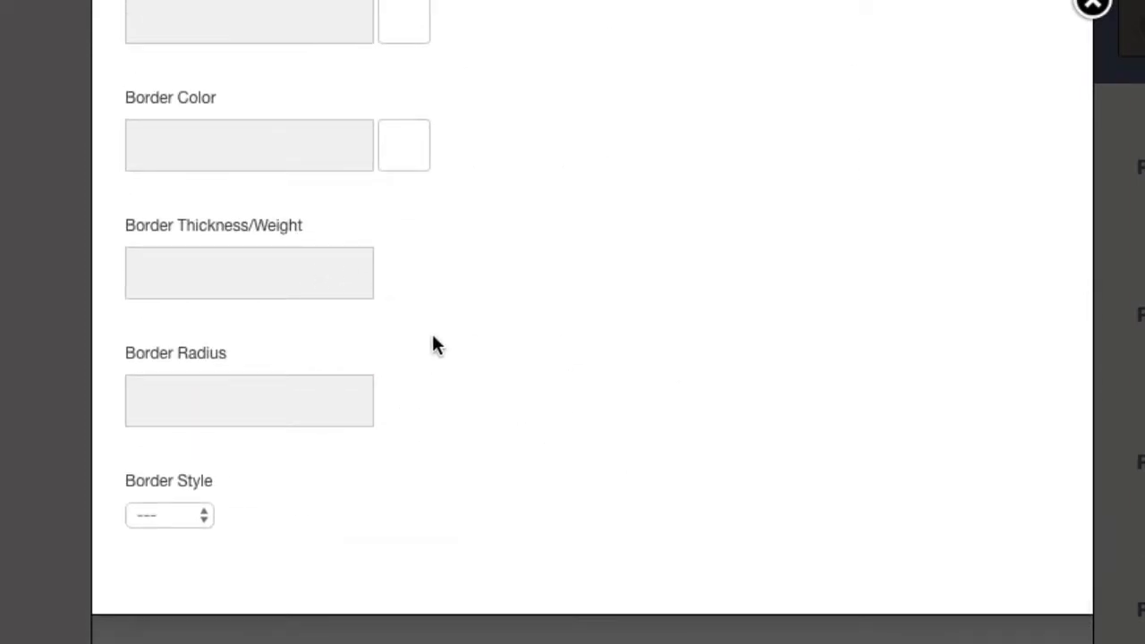
pyautogui.scroll(-3, 859, 340)
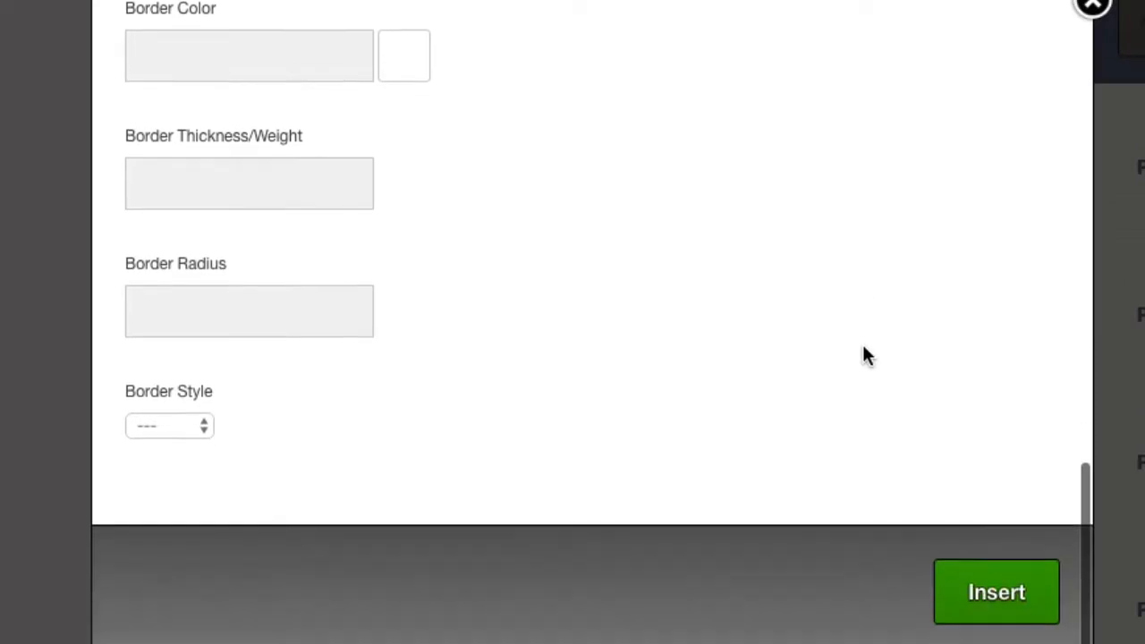
pyautogui.click(996, 601)
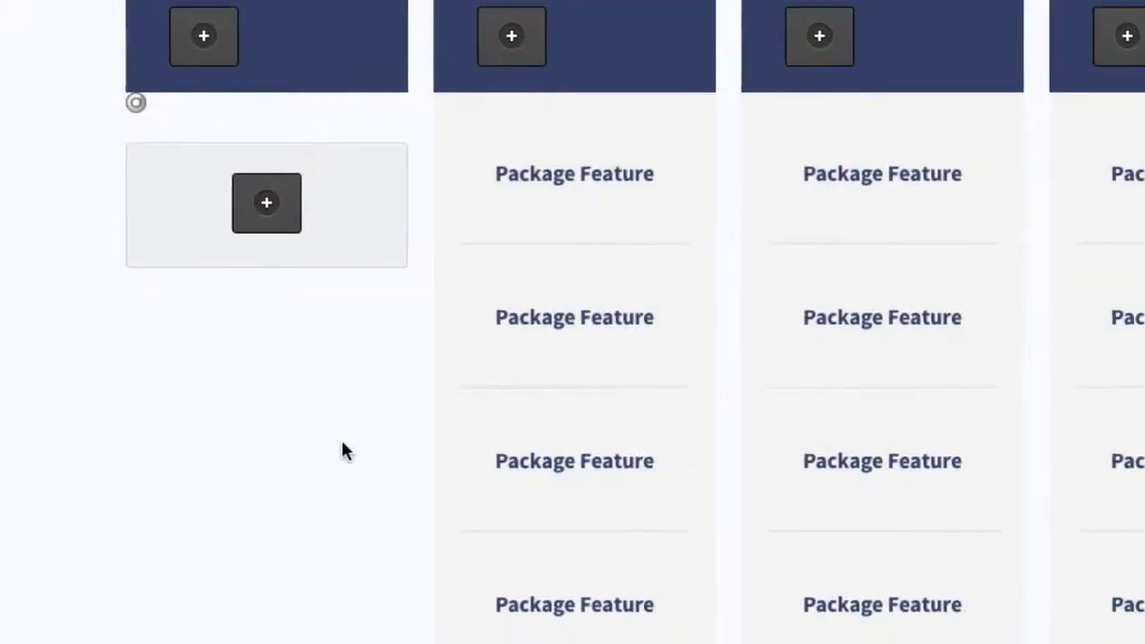
# Examine the package features and button nested inside the first pricing column's box, and close its content editor without updating
pyautogui.scroll(-3, 107, 385)
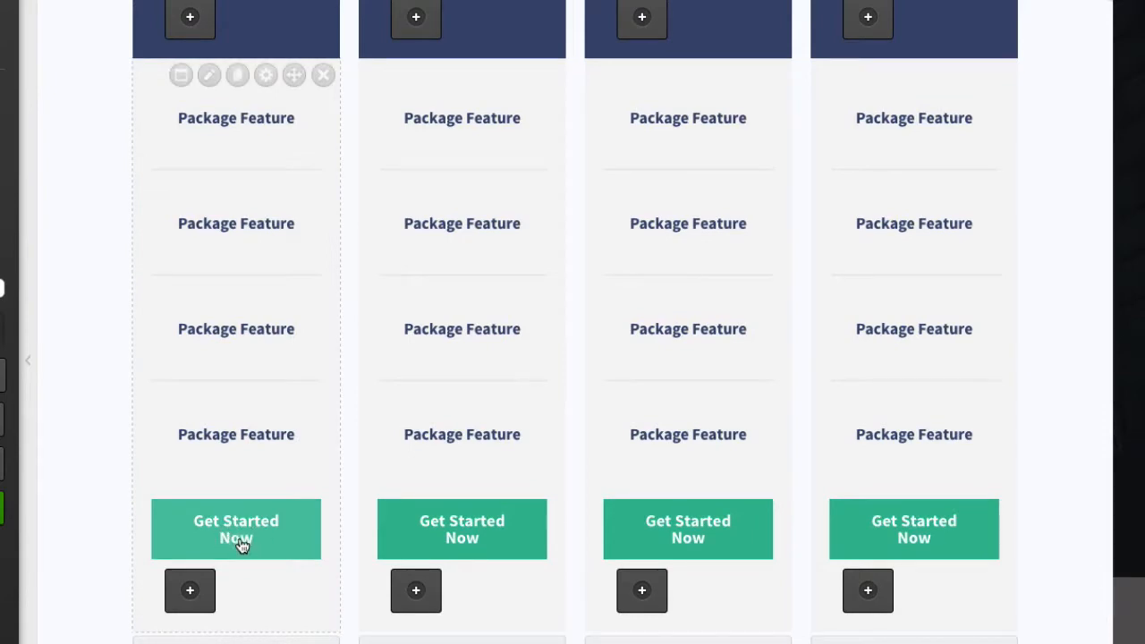
pyautogui.click(209, 76)
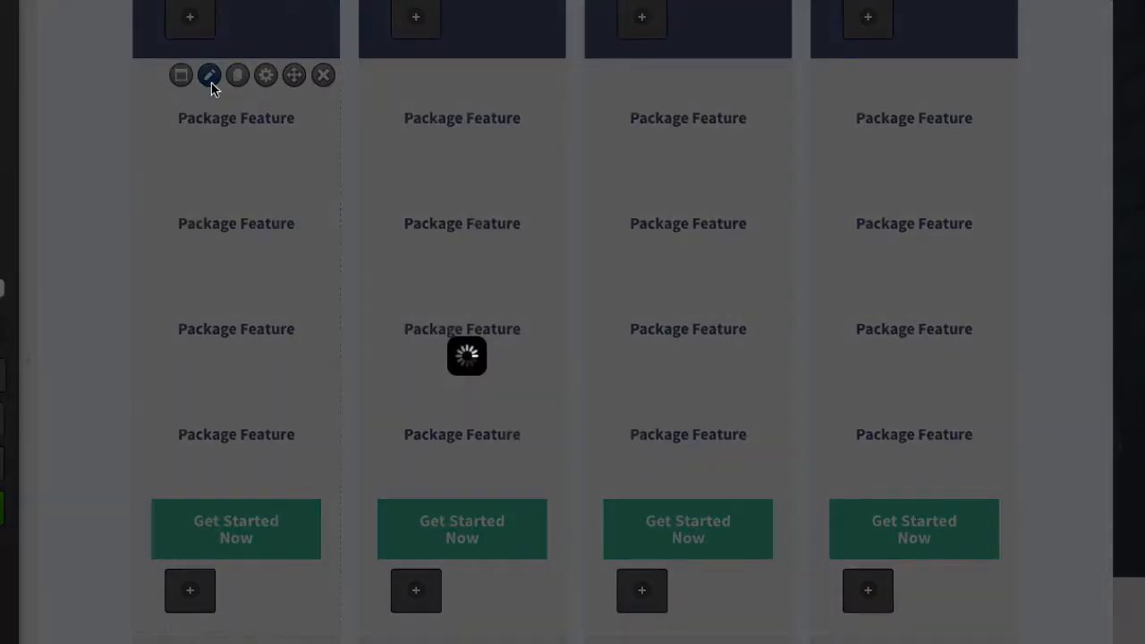
pyautogui.scroll(-2, 480, 310)
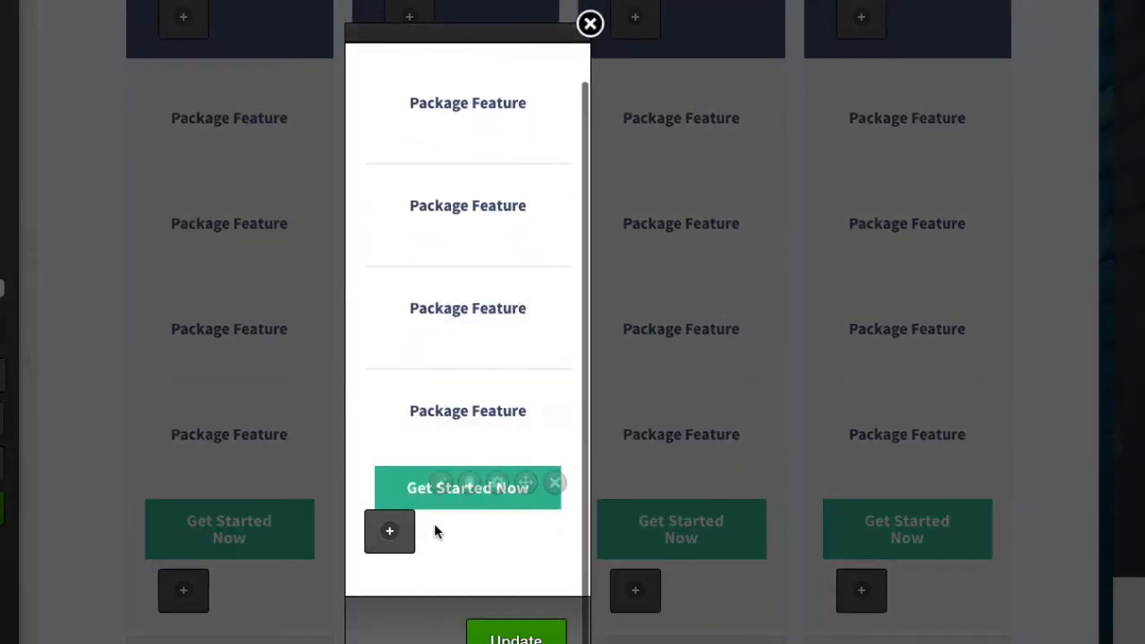
pyautogui.moveTo(437, 493)
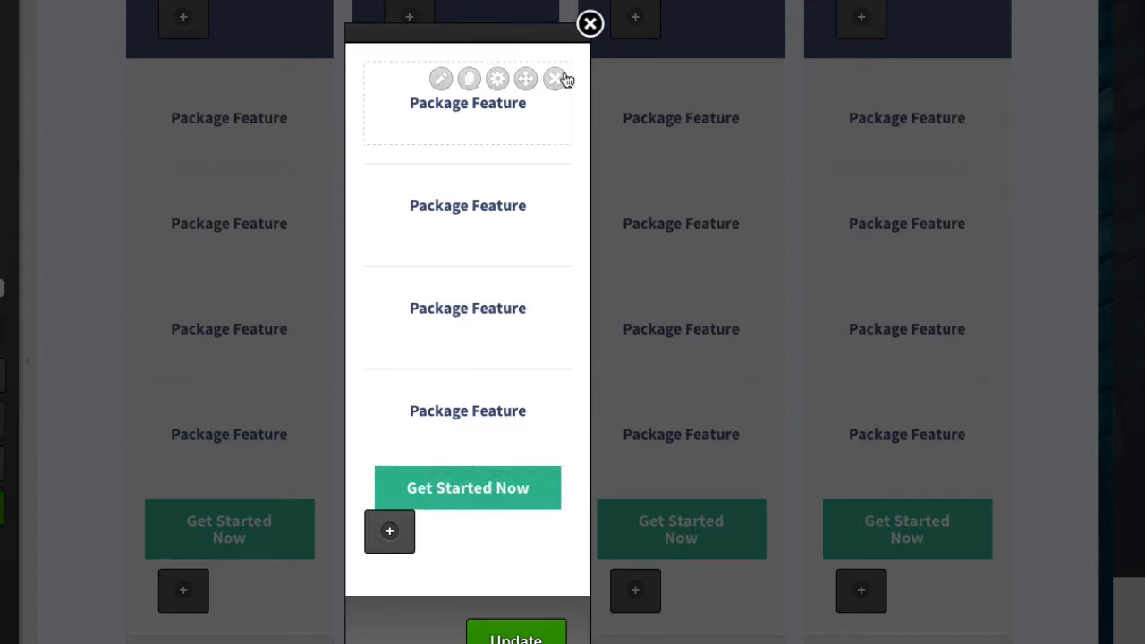
pyautogui.click(590, 25)
# Inspect the nested text and social icons of the first testimonial in its content editor, and review the rest of the testimonials section
pyautogui.scroll(-5, 538, 305)
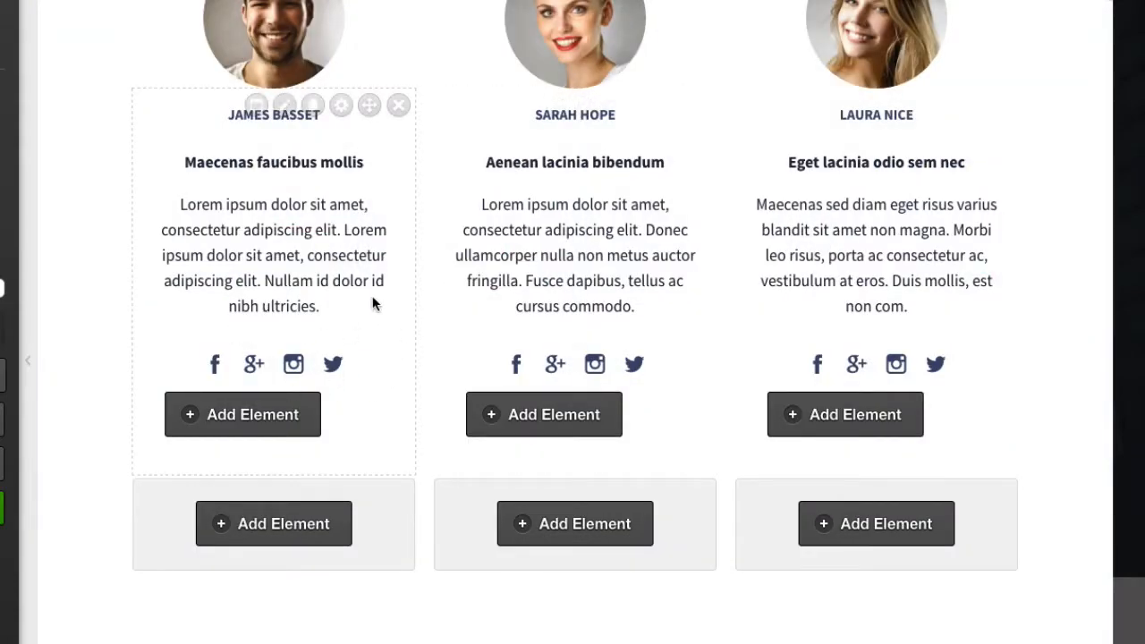
pyautogui.click(284, 105)
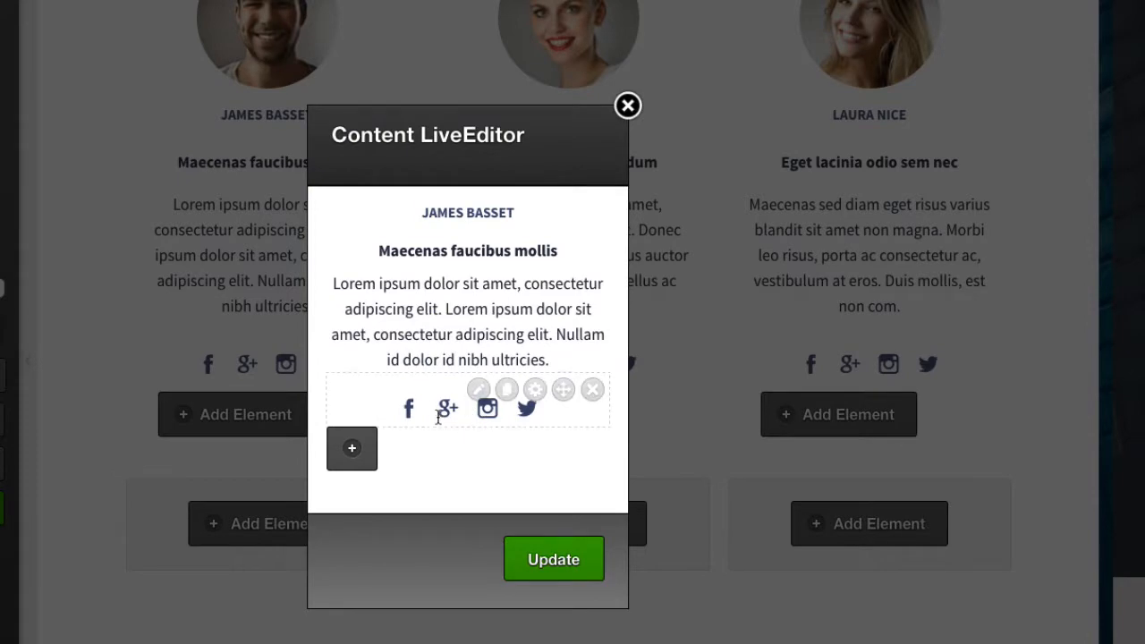
pyautogui.click(627, 105)
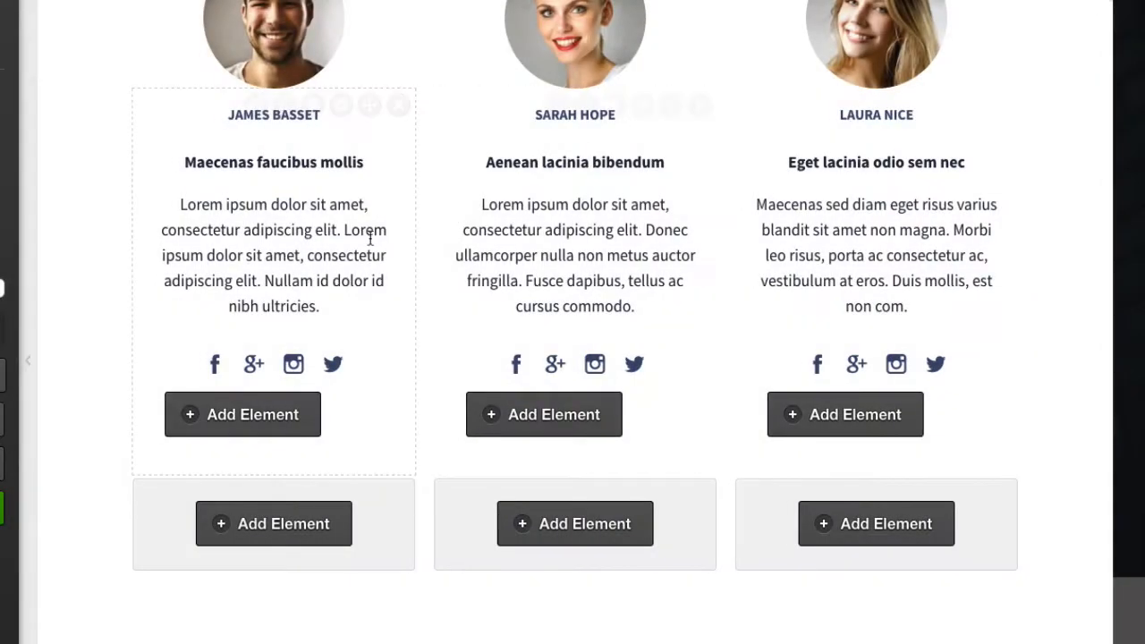
pyautogui.scroll(-10, 370, 237)
pyautogui.scroll(-10, 540, 314)
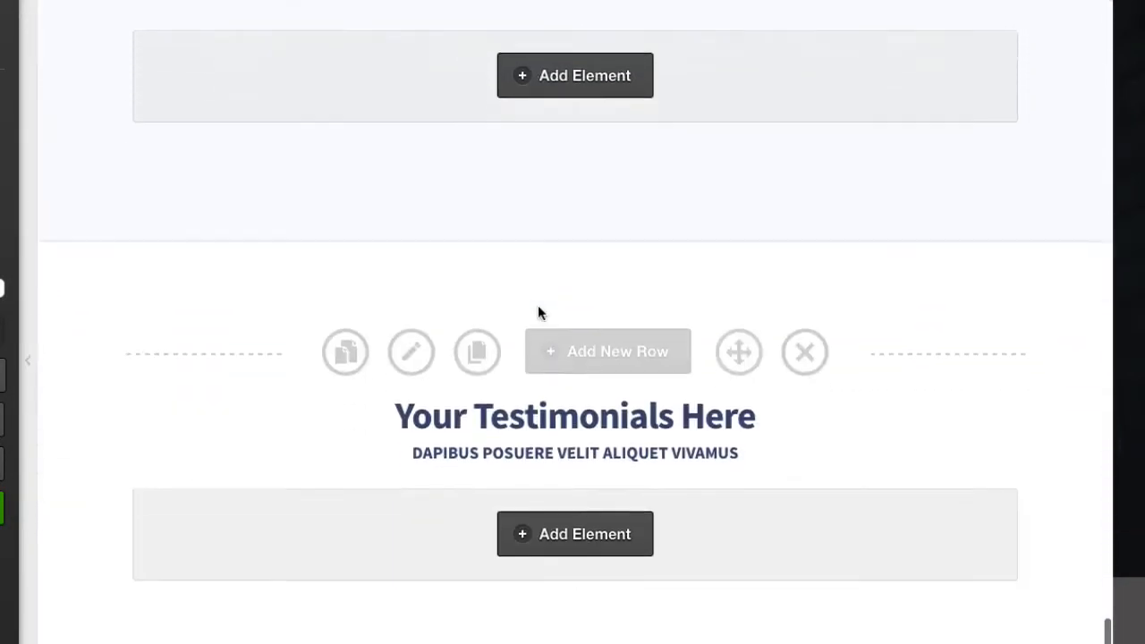
pyautogui.scroll(-2, 539, 308)
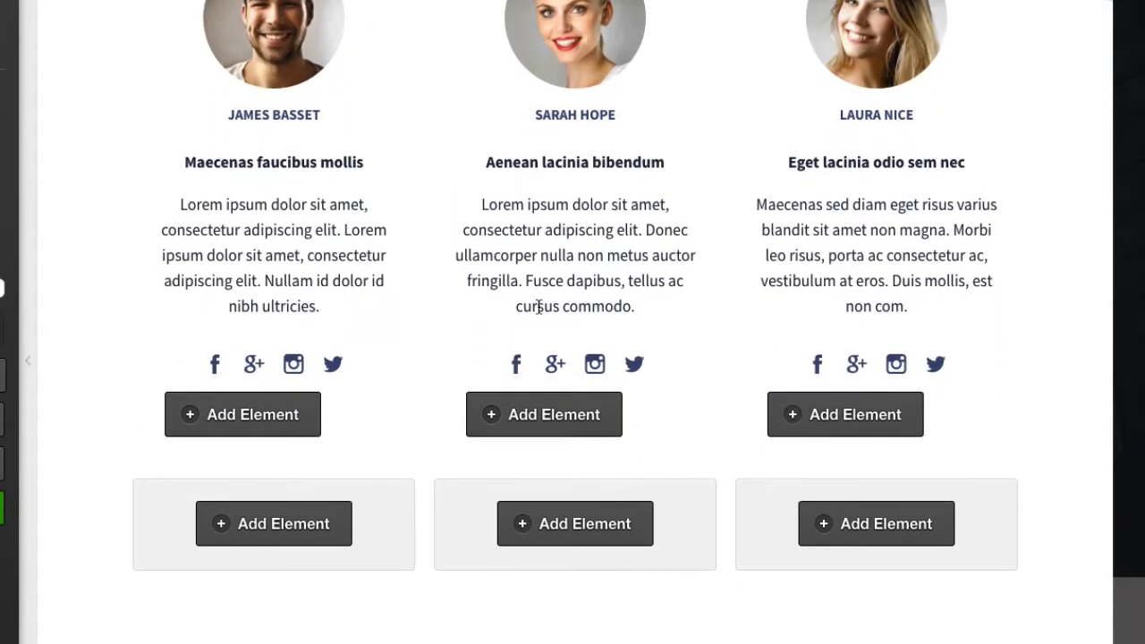
pyautogui.scroll(-3, 421, 520)
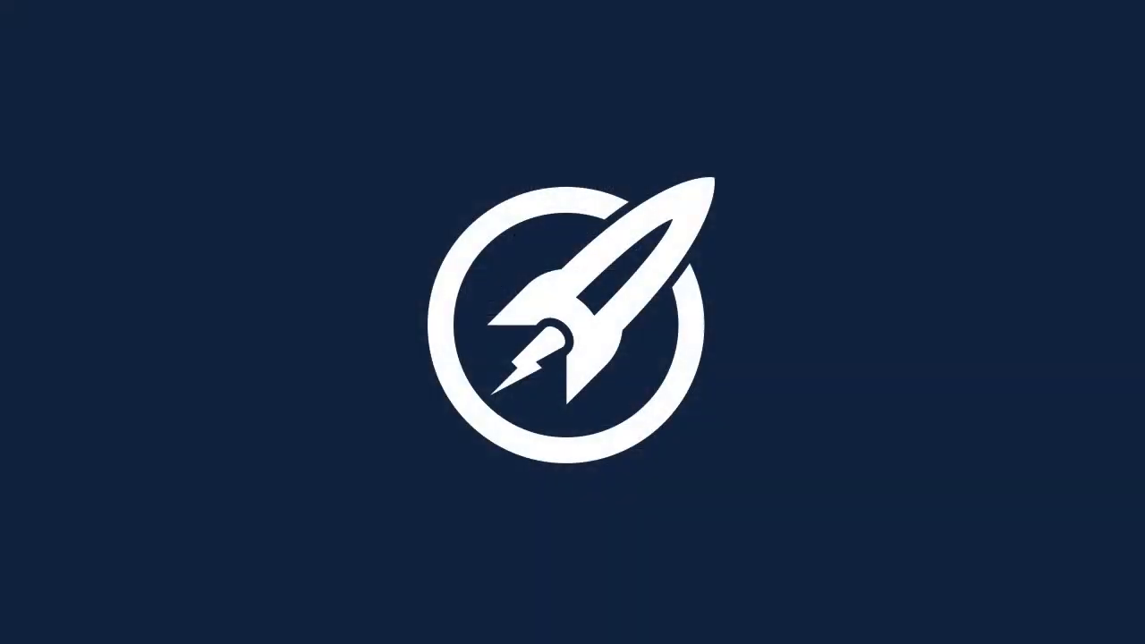